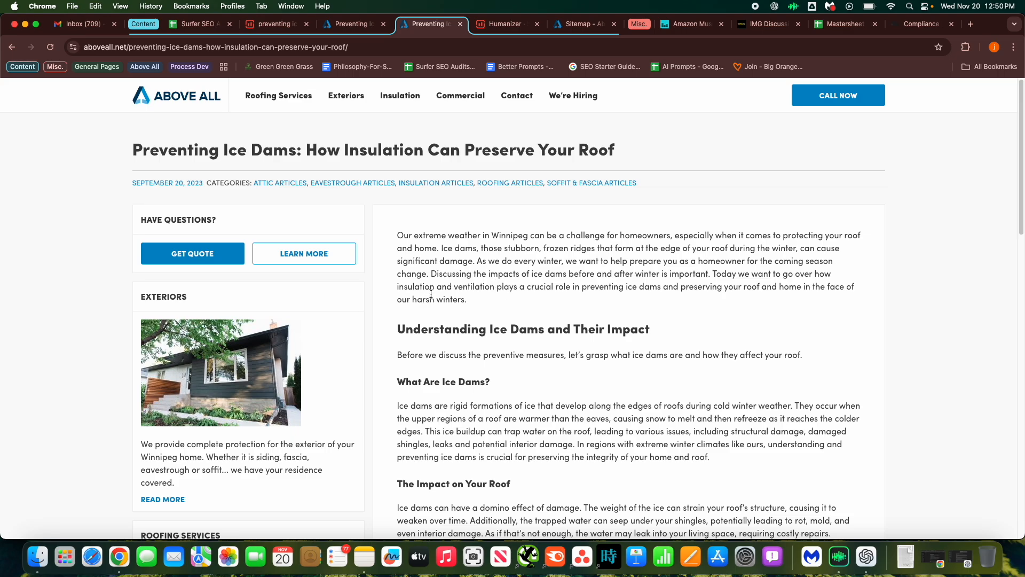
# Read through the live ice dams article on the website from top to bottom.
pyautogui.scroll(-8, 487, 309)
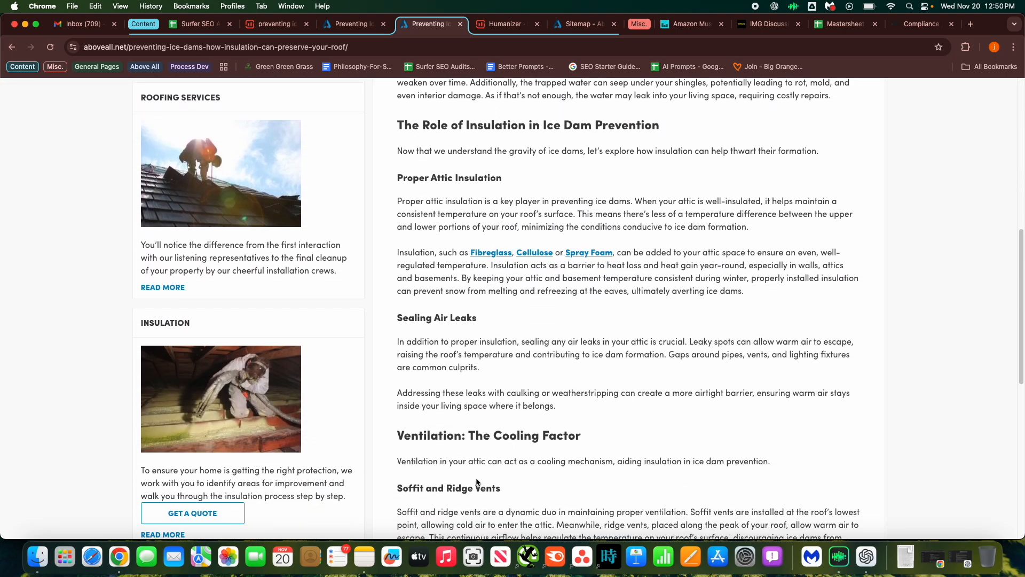
pyautogui.scroll(-5, 479, 481)
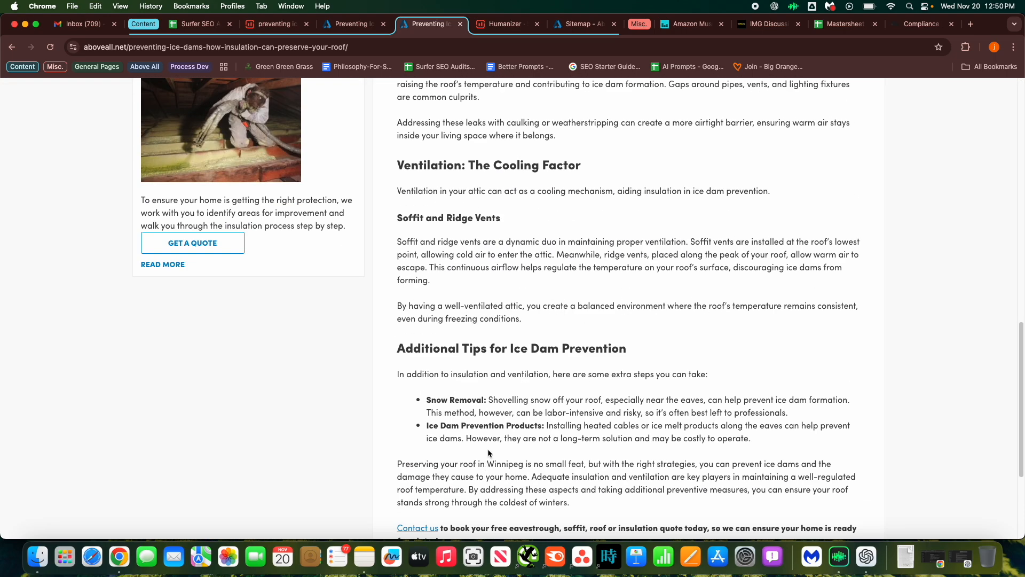
pyautogui.scroll(-1, 488, 453)
pyautogui.scroll(-3, 490, 429)
pyautogui.scroll(10, 490, 428)
pyautogui.scroll(6, 491, 432)
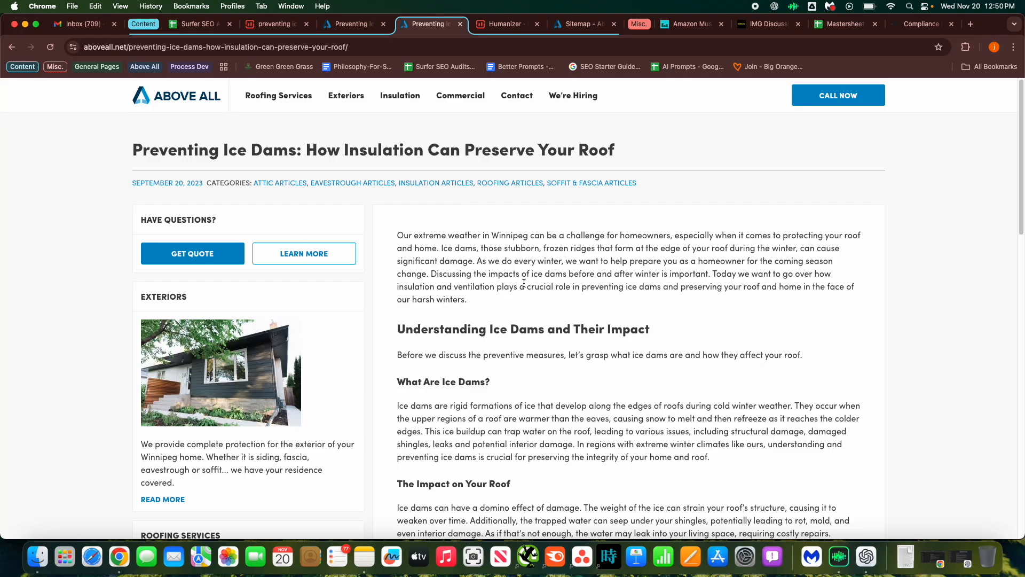
# Switch to the Surfer SEO Audits spreadsheet and check the ice dams article's row and score cell.
pyautogui.click(182, 27)
pyautogui.click(756, 277)
pyautogui.scroll(3, 716, 248)
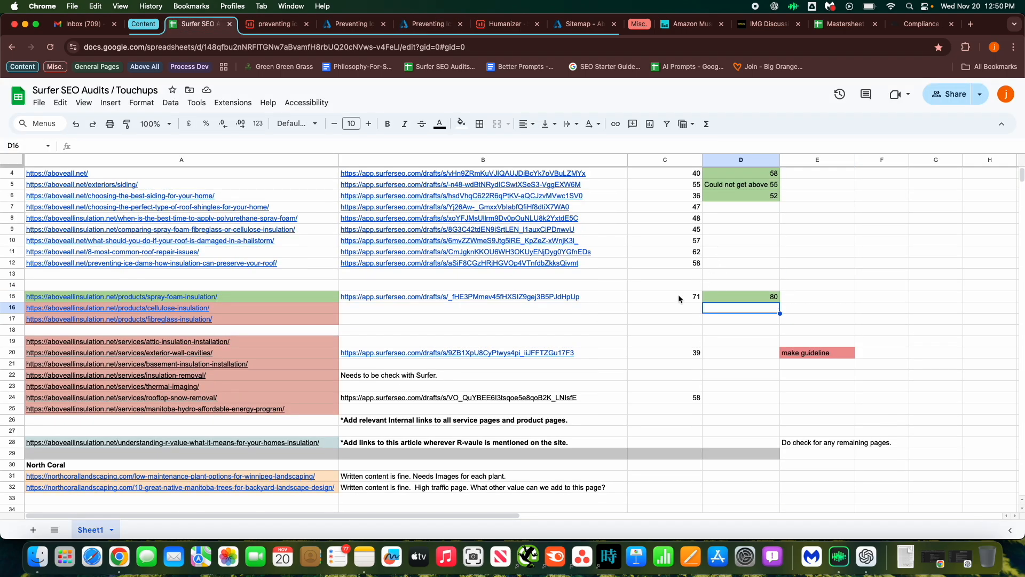
pyautogui.click(671, 265)
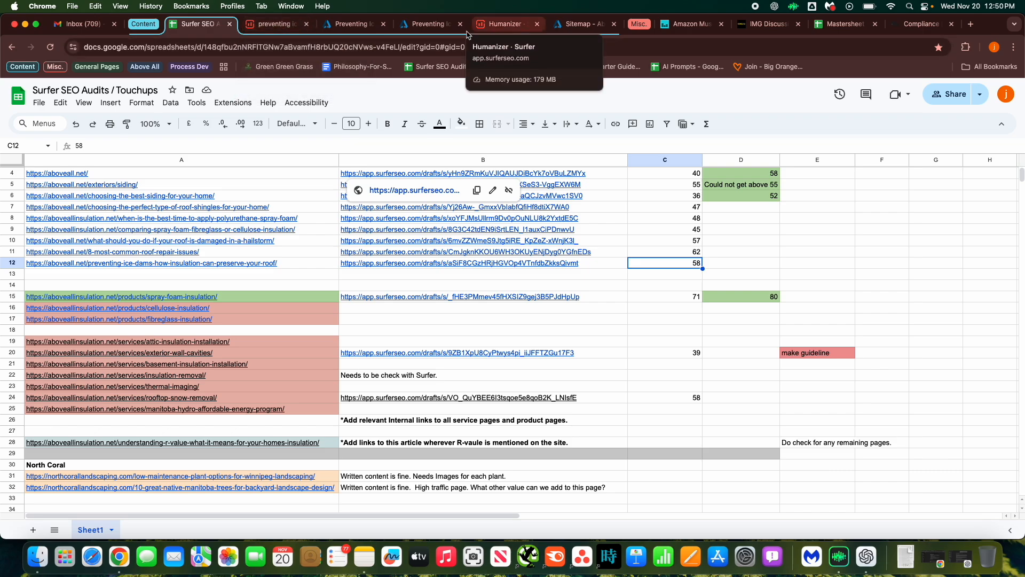
# Open the Surfer content editor draft for 'preventing ice dams' and review the selected organic competitors.
pyautogui.click(435, 27)
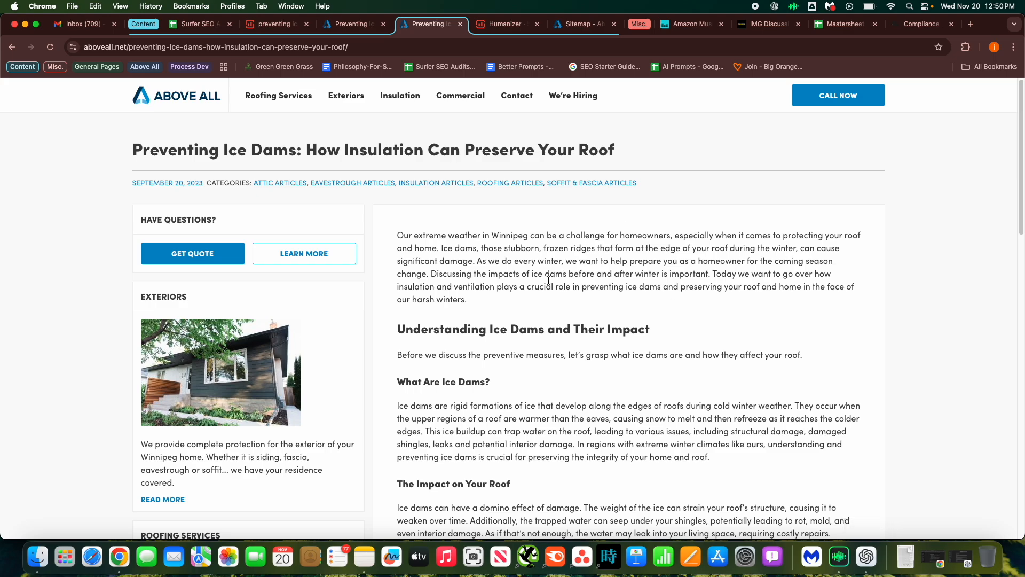
pyautogui.click(275, 24)
pyautogui.click(887, 93)
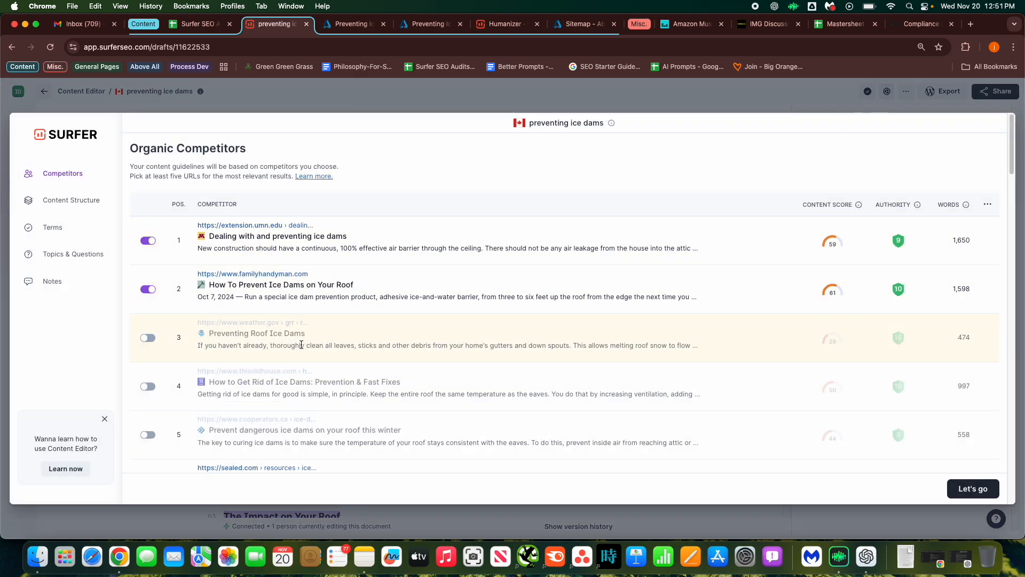
pyautogui.scroll(-3, 299, 342)
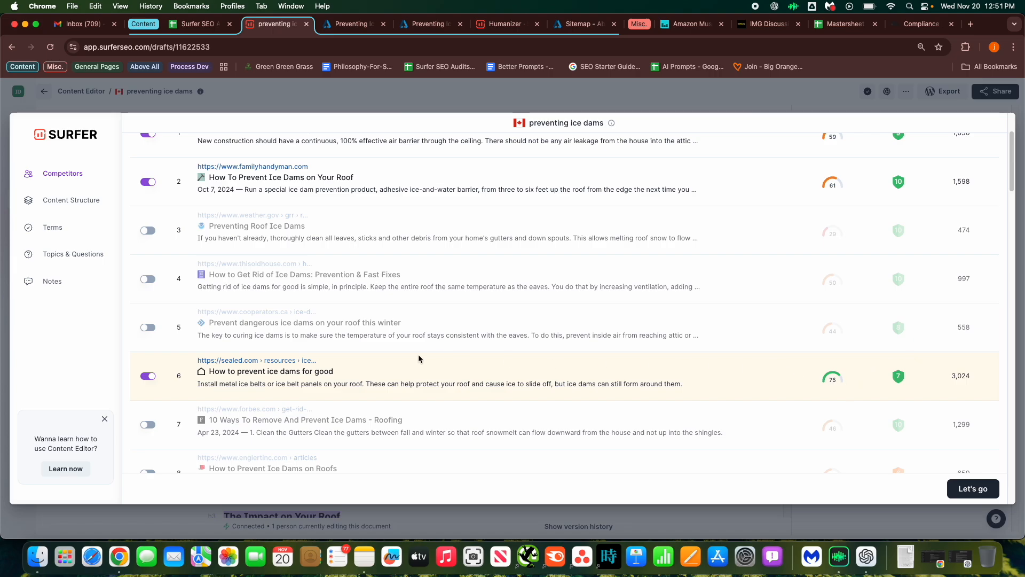
pyautogui.scroll(3, 404, 333)
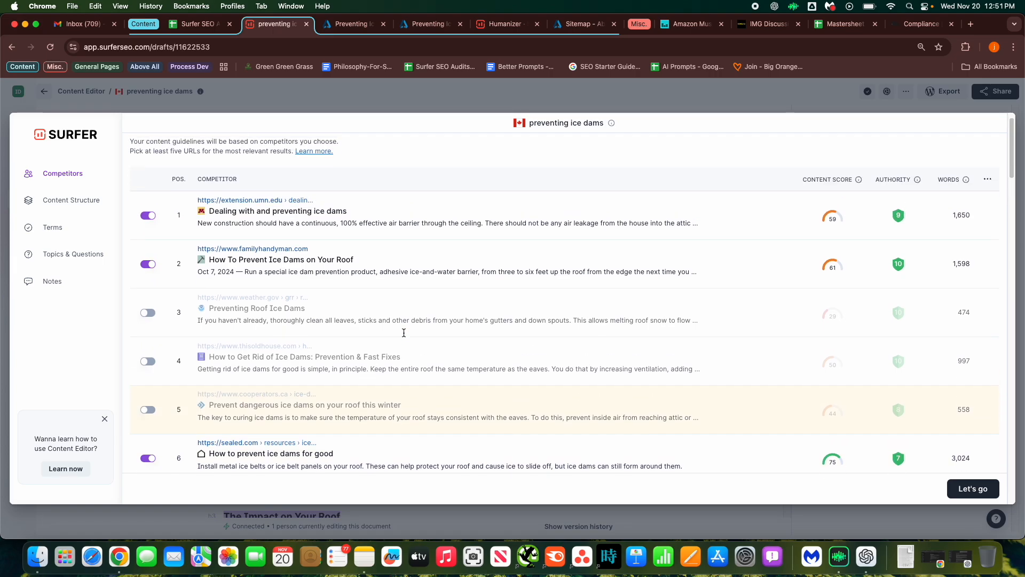
pyautogui.click(419, 98)
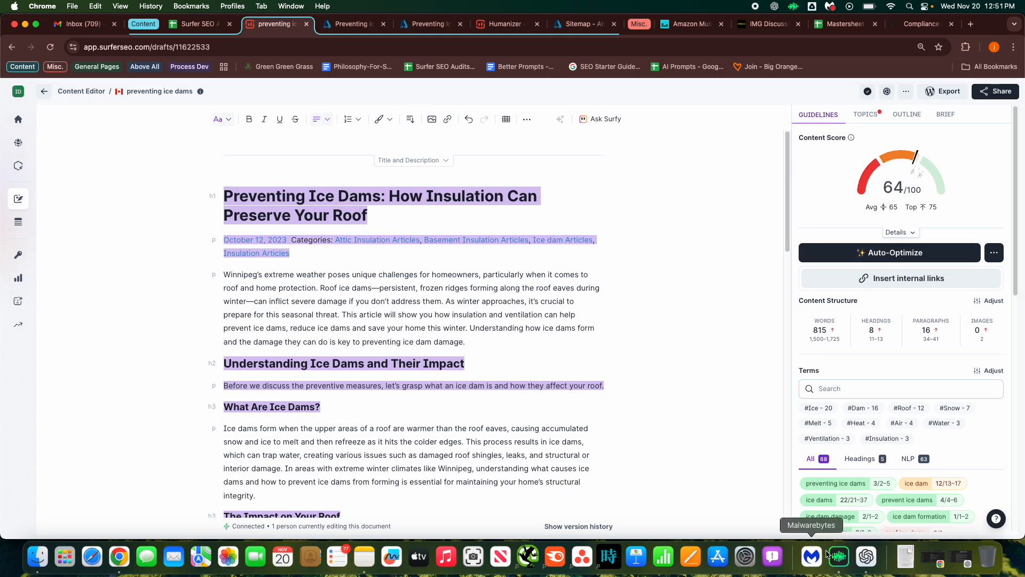
# Switch to ChatGPT and scroll back to the original SEO prompt at the start of the conversation.
pyautogui.click(866, 556)
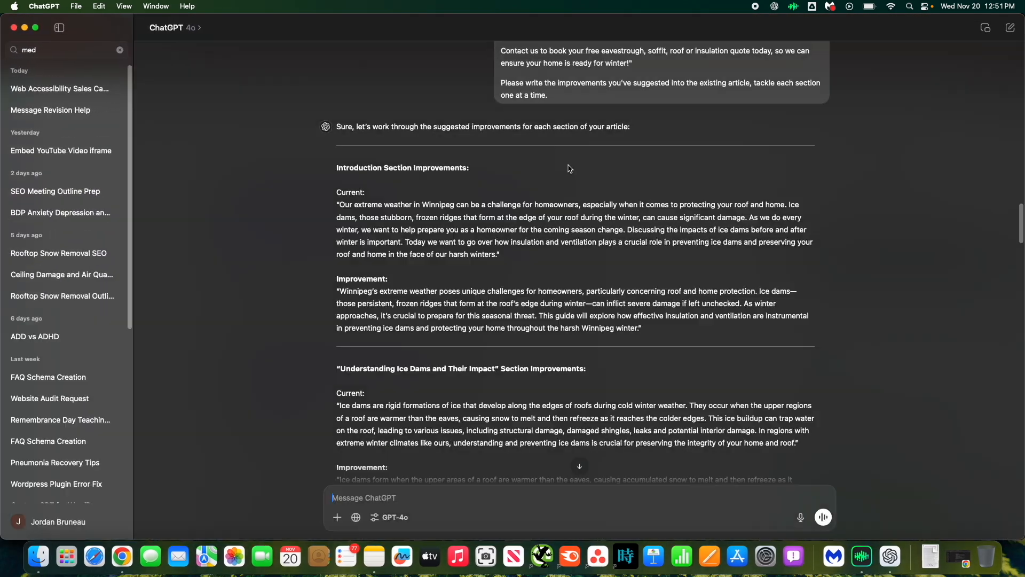
pyautogui.scroll(15, 330, 216)
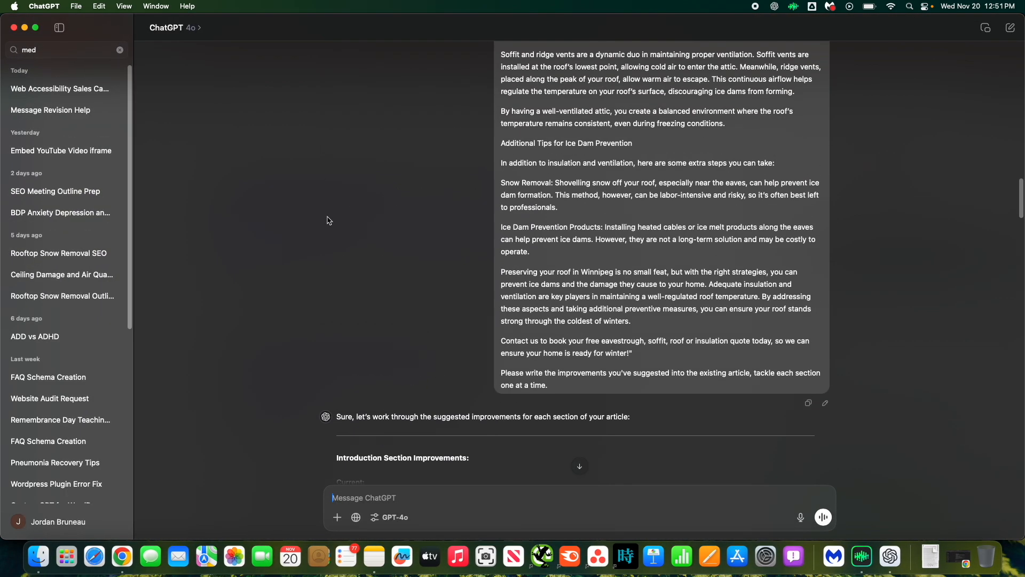
pyautogui.scroll(5, 330, 215)
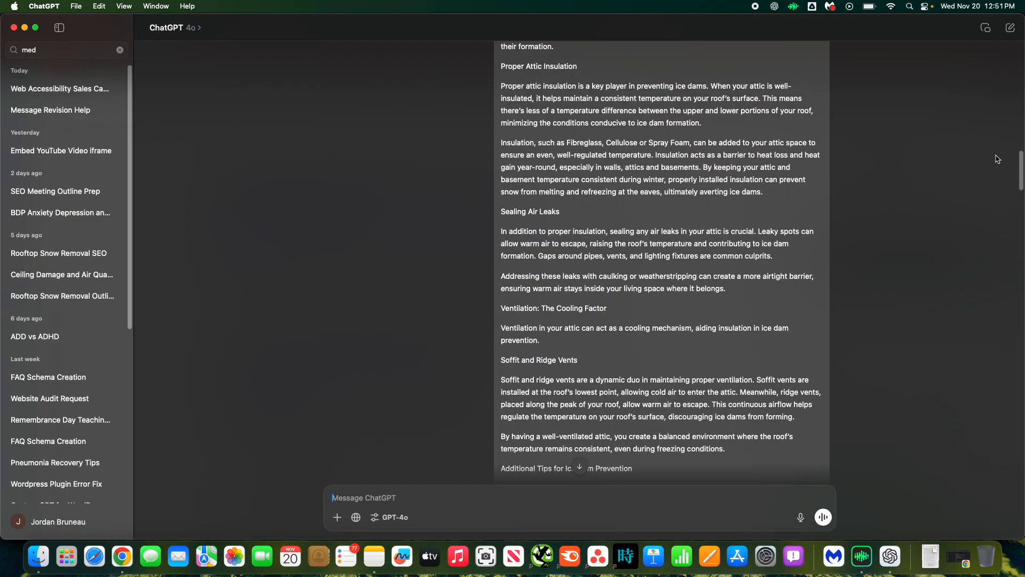
pyautogui.moveTo(1020, 163); pyautogui.dragTo(1020, 59)
pyautogui.click(513, 62)
pyautogui.click(597, 56)
pyautogui.moveTo(513, 58); pyautogui.dragTo(621, 64)
pyautogui.click(535, 61)
pyautogui.click(623, 64)
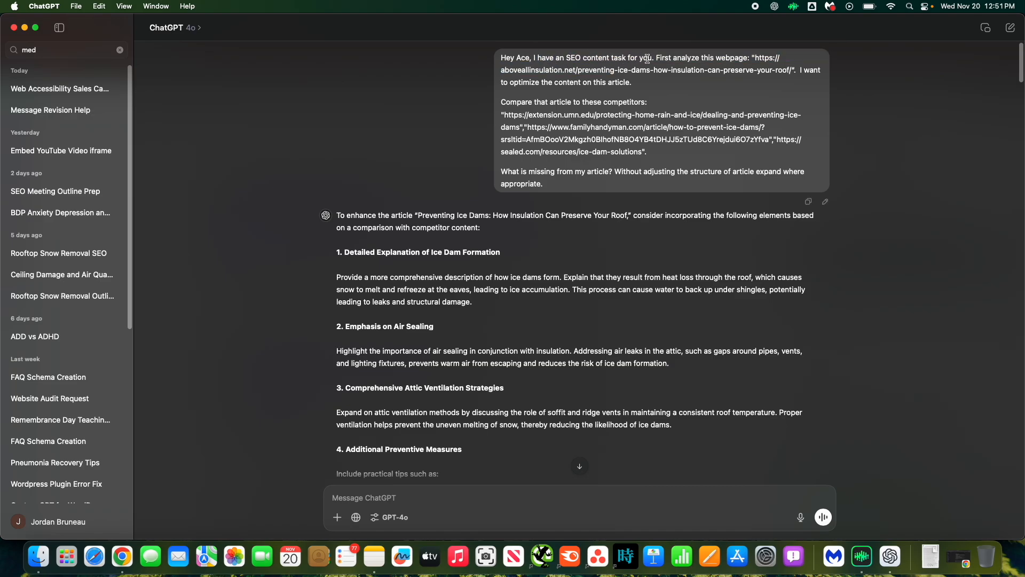
# Highlight the article URL and the competitor URLs listed in the original prompt.
pyautogui.moveTo(671, 58); pyautogui.dragTo(761, 57)
pyautogui.click(774, 73)
pyautogui.moveTo(605, 102); pyautogui.dragTo(661, 98)
pyautogui.click(660, 111)
pyautogui.moveTo(509, 114); pyautogui.dragTo(667, 149)
pyautogui.click(627, 167)
pyautogui.moveTo(502, 117); pyautogui.dragTo(696, 146)
pyautogui.click(503, 117)
pyautogui.click(516, 143)
pyautogui.click(697, 146)
# Read through ChatGPT's suggested additions comparing the article with competitor content.
pyautogui.scroll(-3, 379, 235)
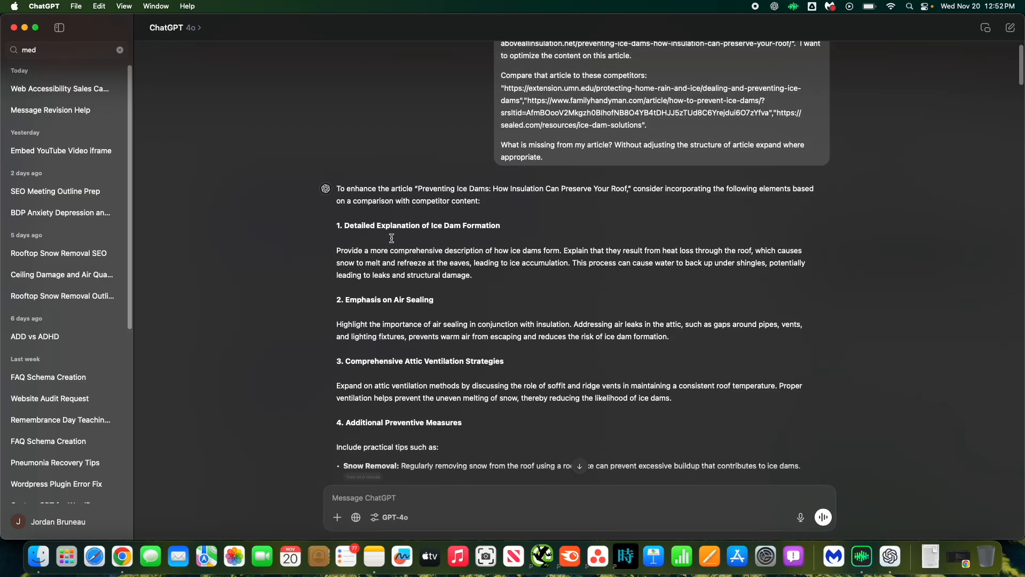
pyautogui.scroll(-3, 391, 245)
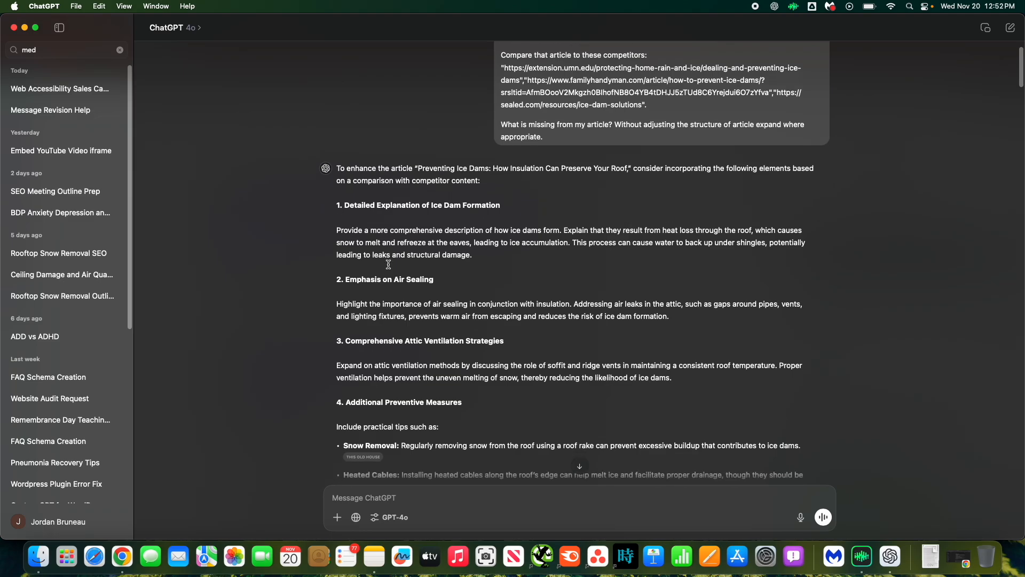
pyautogui.scroll(-10, 389, 262)
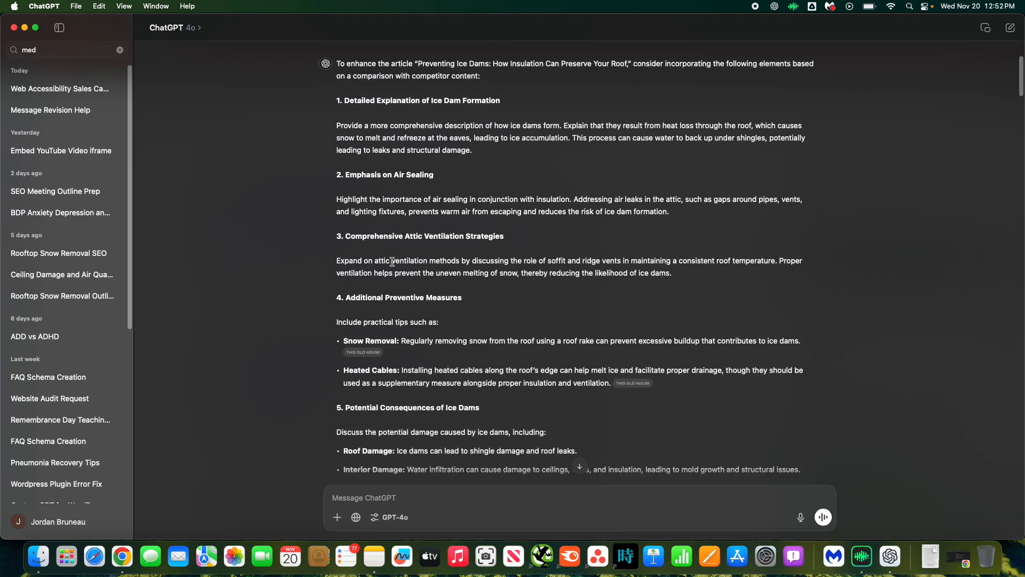
pyautogui.scroll(-6, 395, 261)
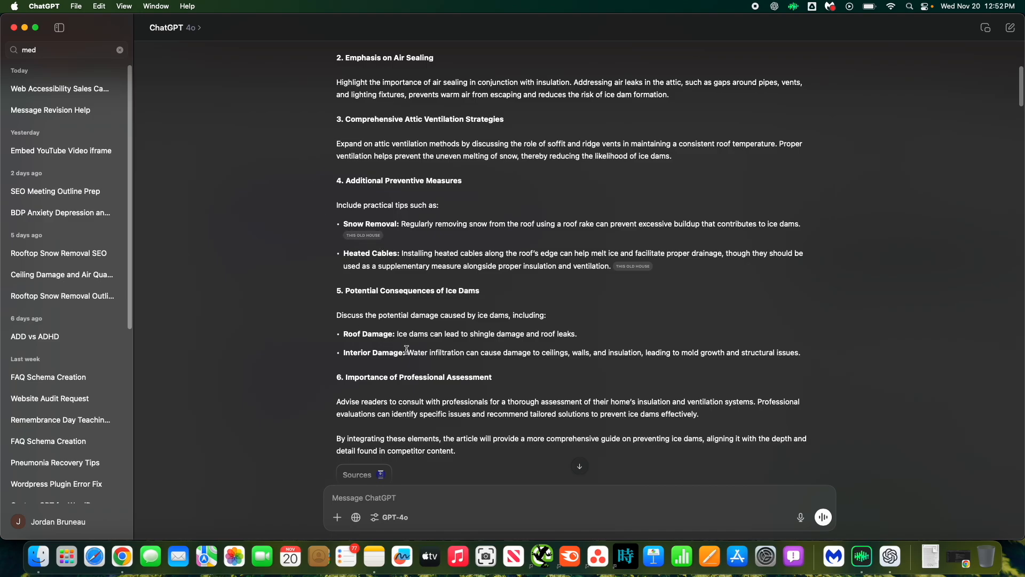
pyautogui.scroll(-10, 357, 378)
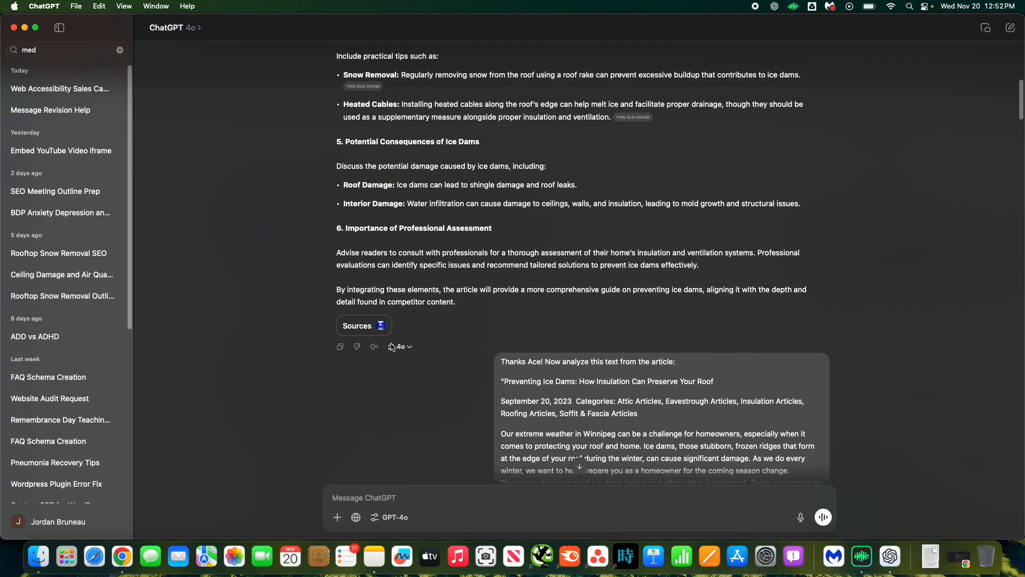
pyautogui.scroll(-5, 322, 346)
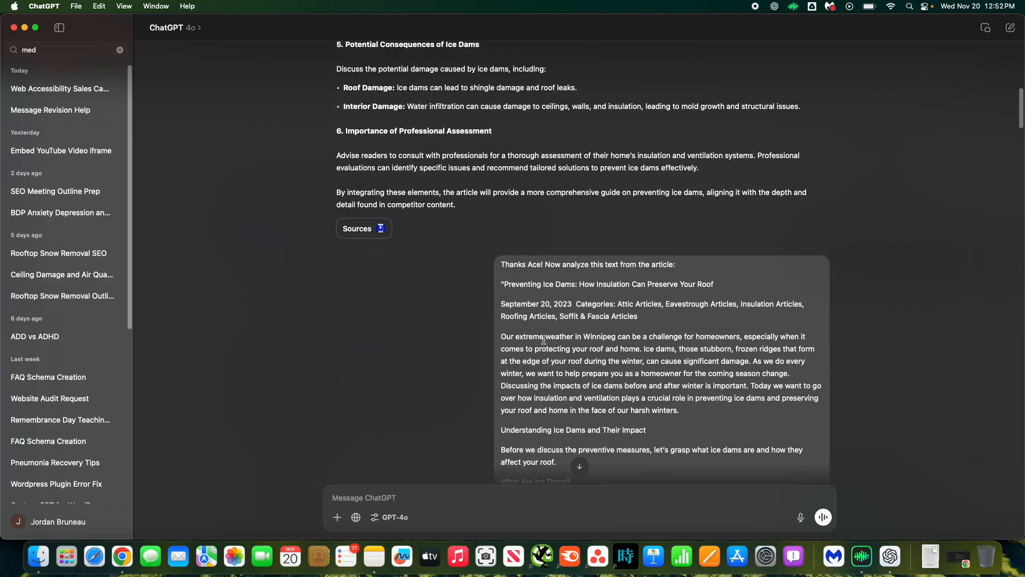
pyautogui.scroll(-9, 542, 337)
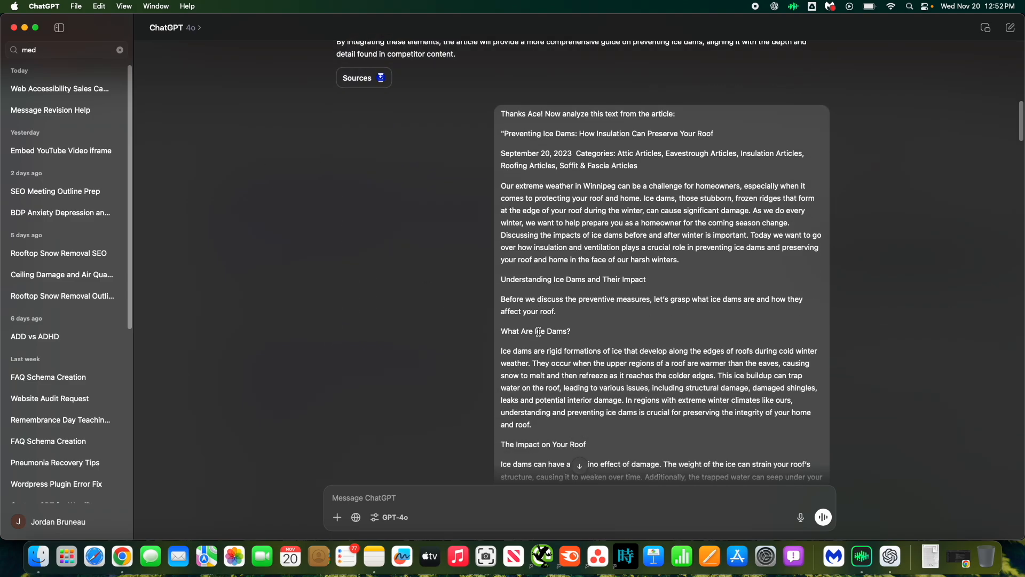
pyautogui.scroll(10, 538, 332)
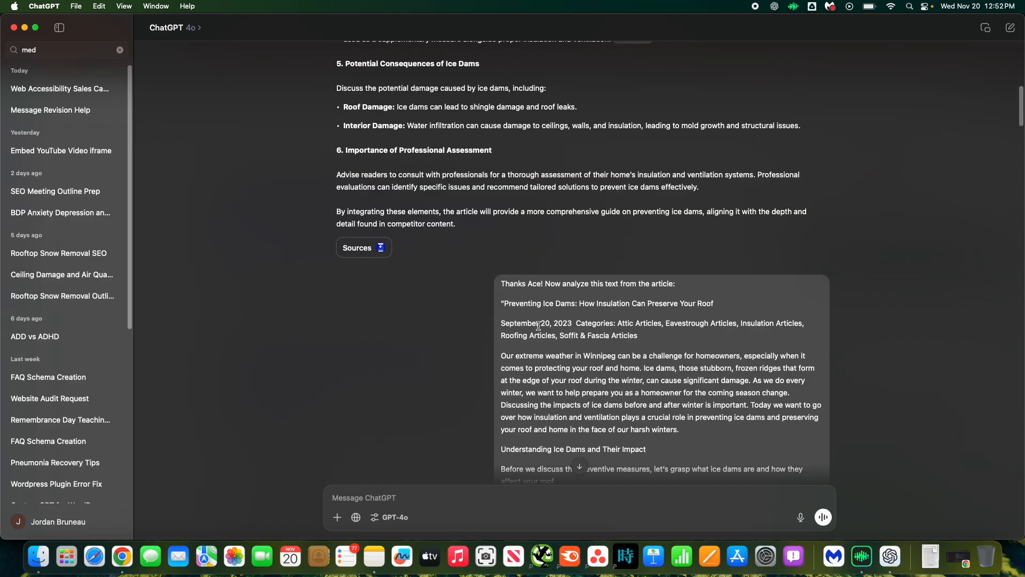
# Review the follow-up prompt with the full article text and the request to rewrite each section.
pyautogui.moveTo(501, 284); pyautogui.dragTo(544, 281)
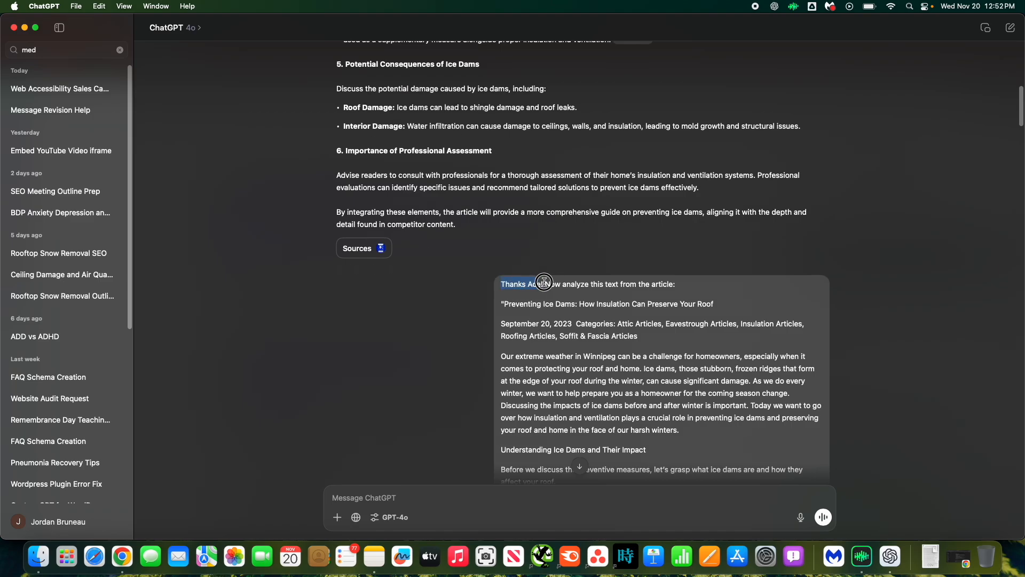
pyautogui.click(530, 284)
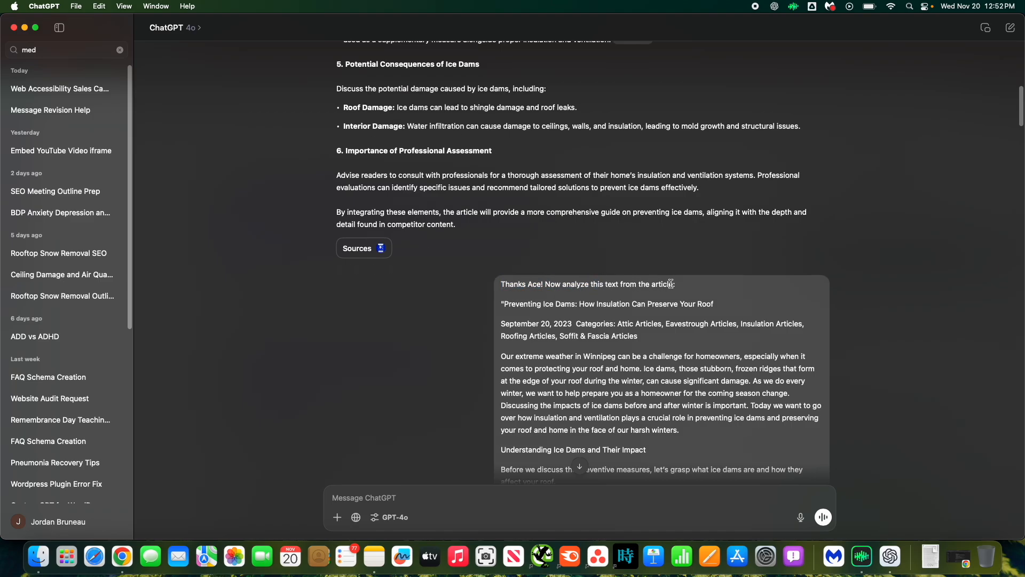
pyautogui.scroll(-12, 614, 354)
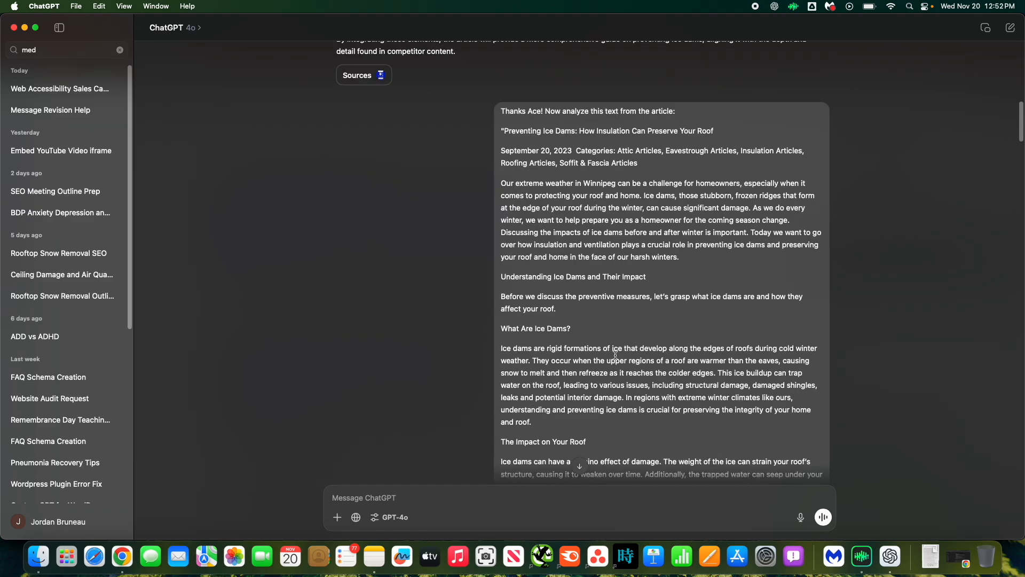
pyautogui.scroll(-20, 615, 355)
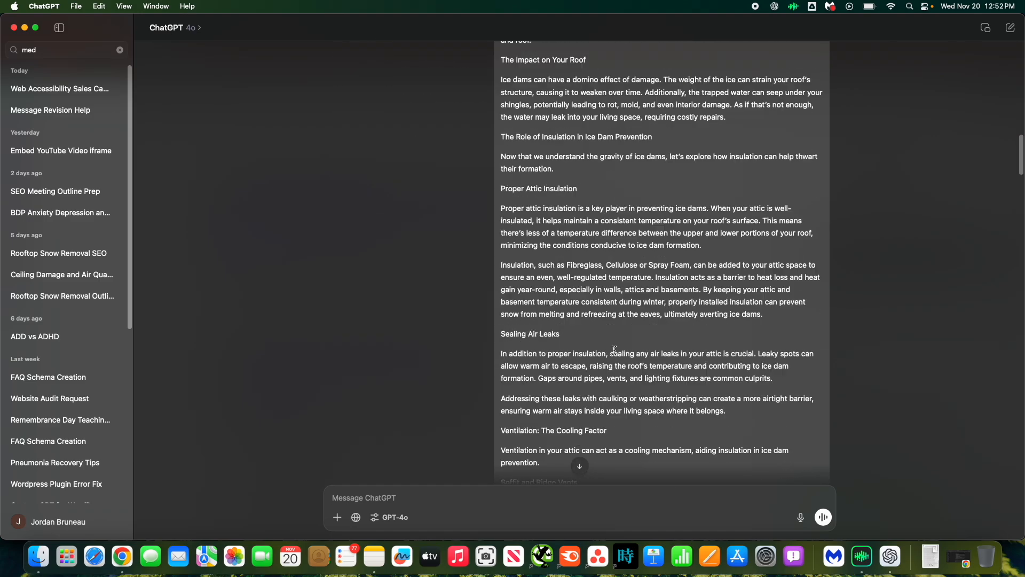
pyautogui.scroll(-12, 615, 351)
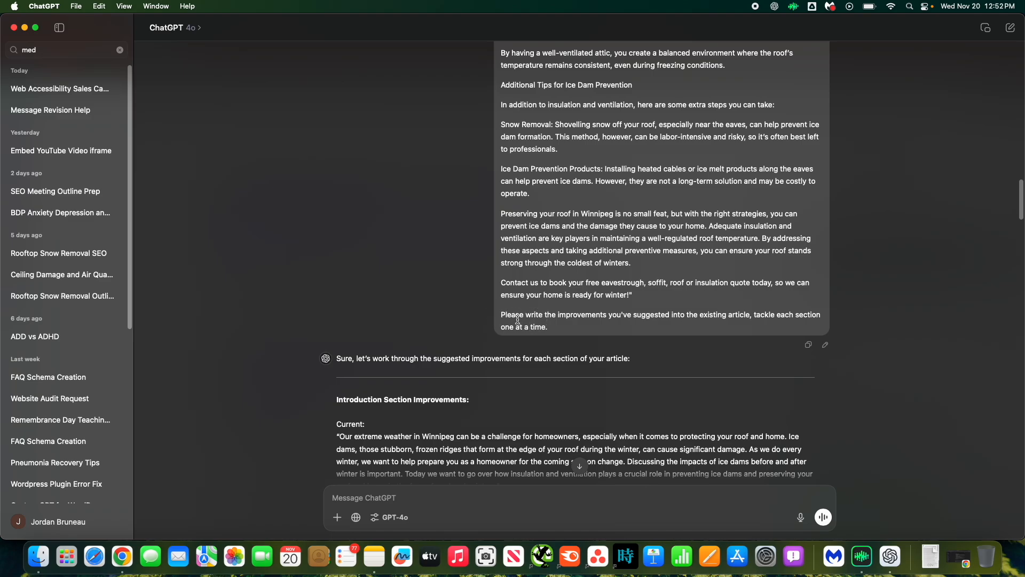
pyautogui.moveTo(504, 315); pyautogui.dragTo(561, 329)
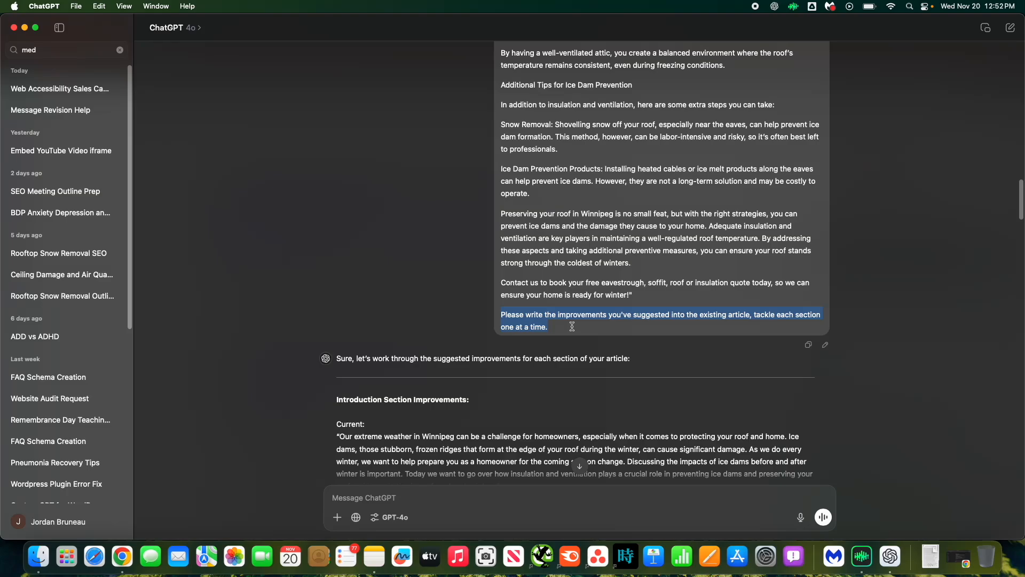
pyautogui.moveTo(567, 327); pyautogui.dragTo(502, 327)
# Highlight the current and improved introduction text in ChatGPT's section-by-section rewrite.
pyautogui.scroll(-2, 250, 384)
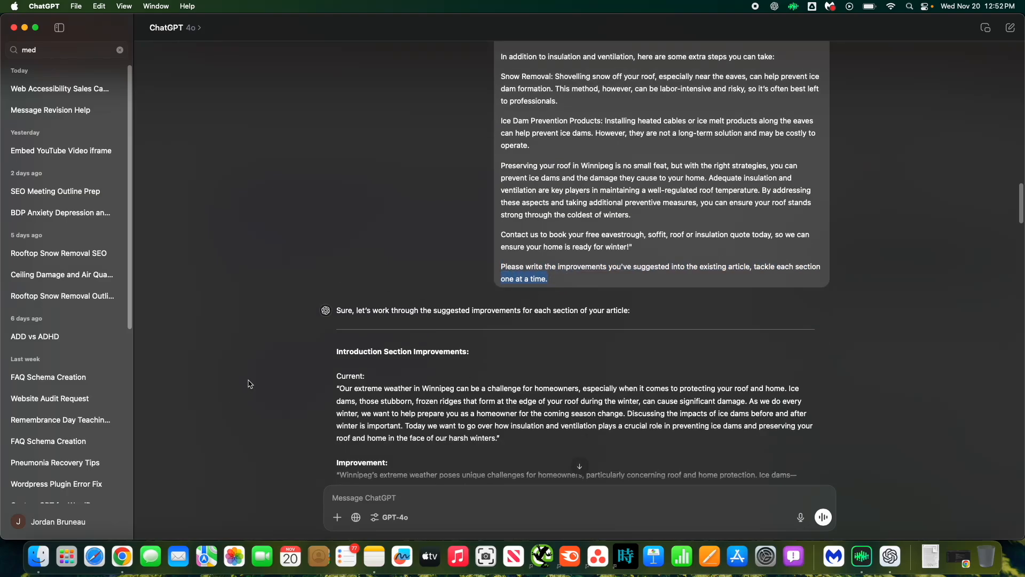
pyautogui.scroll(-4, 250, 384)
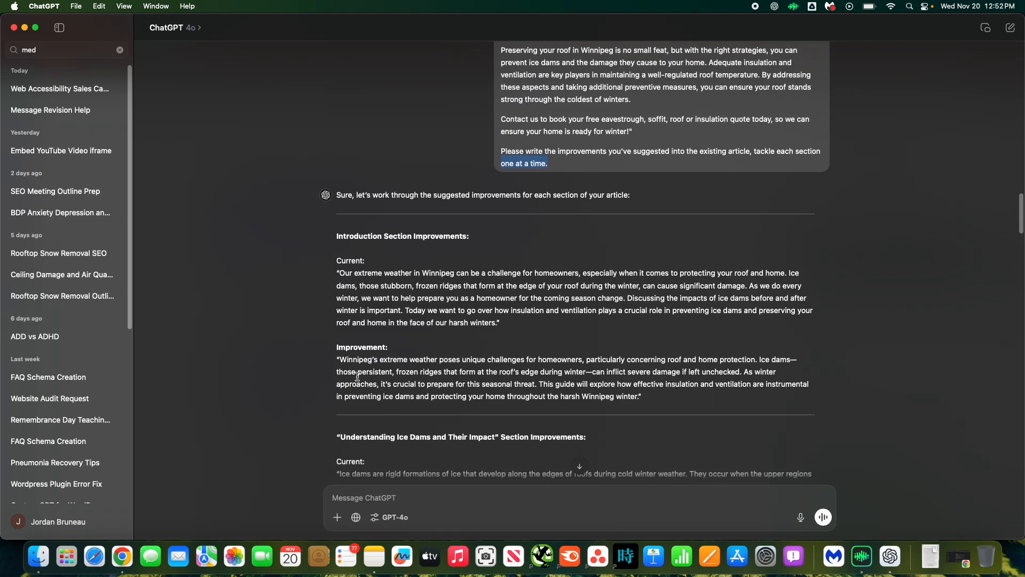
pyautogui.scroll(-1, 331, 341)
pyautogui.scroll(-3, 416, 332)
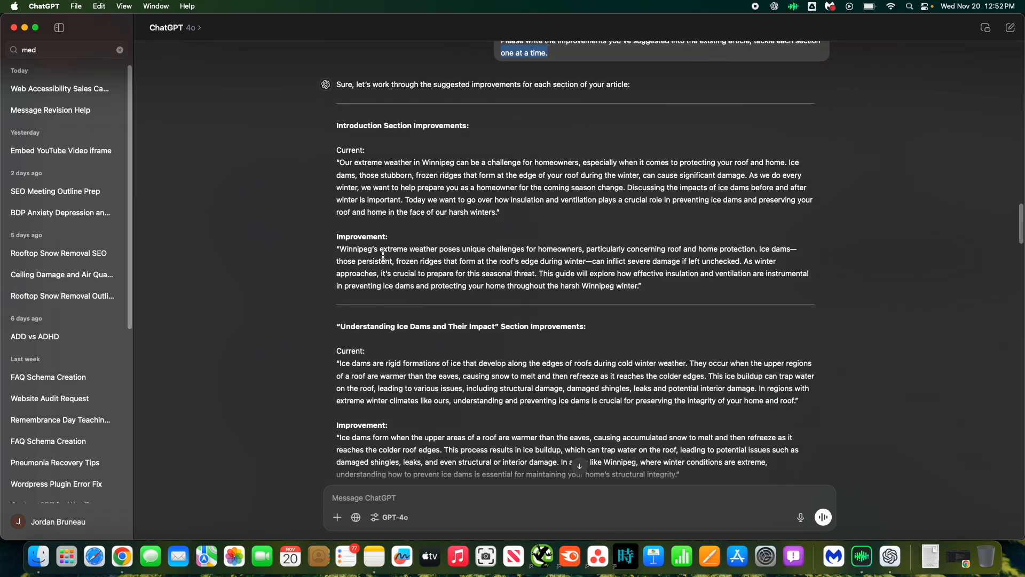
pyautogui.moveTo(338, 153); pyautogui.dragTo(505, 214)
pyautogui.click(399, 262)
pyautogui.moveTo(336, 245); pyautogui.dragTo(649, 286)
pyautogui.click(669, 285)
# Review the rewritten sections down to the Additional Tips for Ice Dam Prevention improvements.
pyautogui.scroll(-1, 354, 348)
pyautogui.scroll(-12, 353, 349)
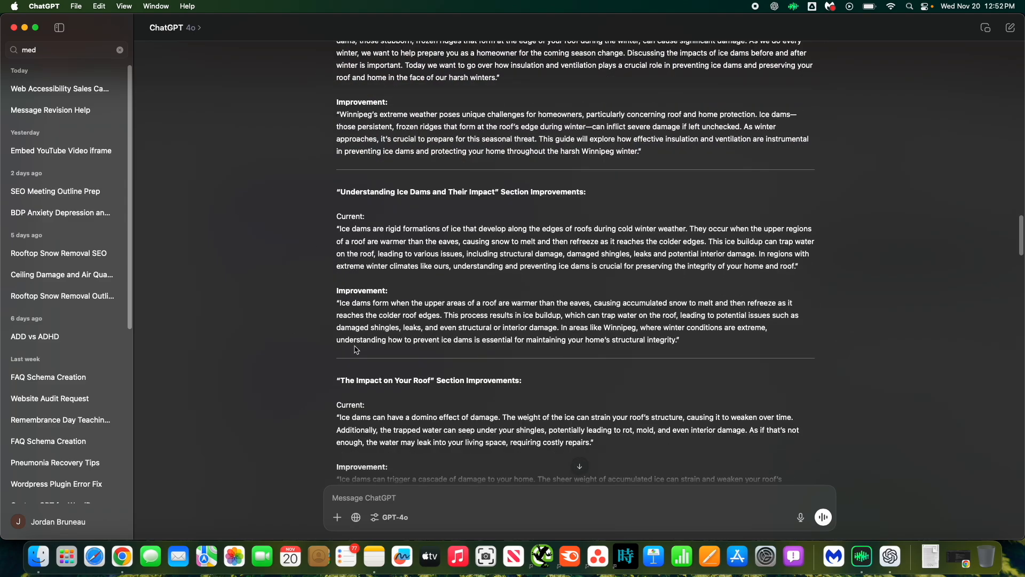
pyautogui.scroll(-10, 355, 346)
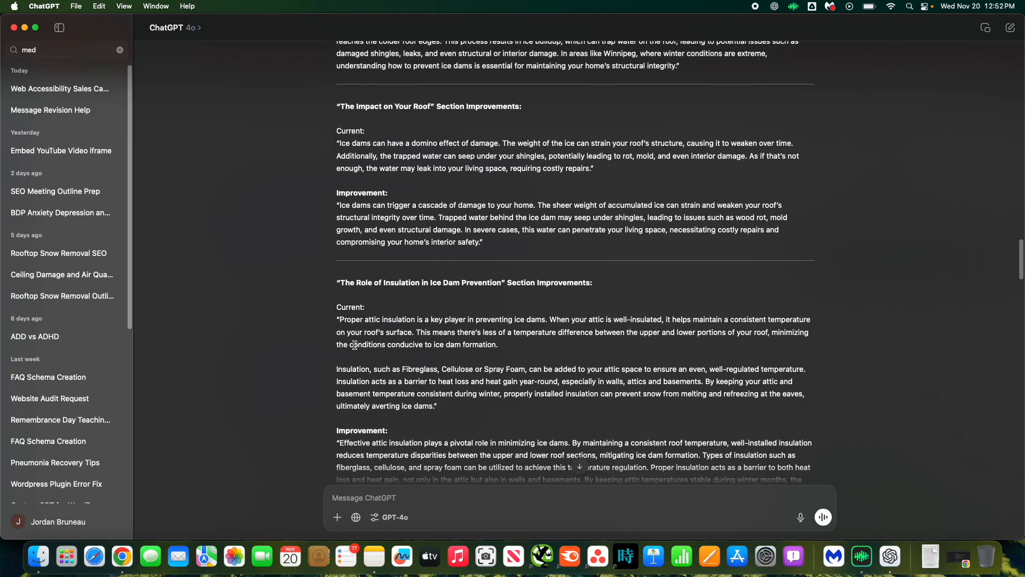
pyautogui.scroll(-8, 355, 346)
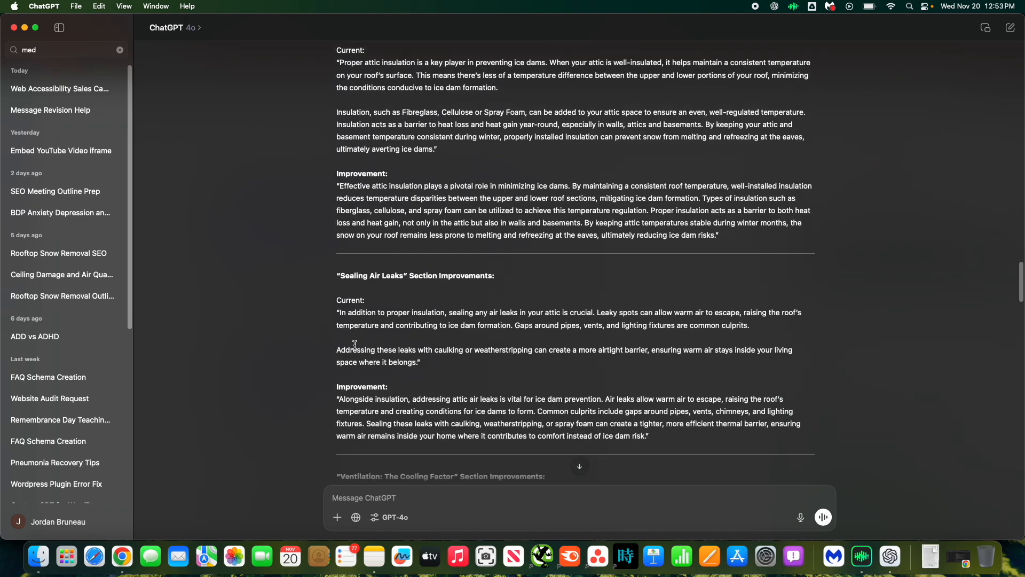
pyautogui.scroll(-9, 355, 345)
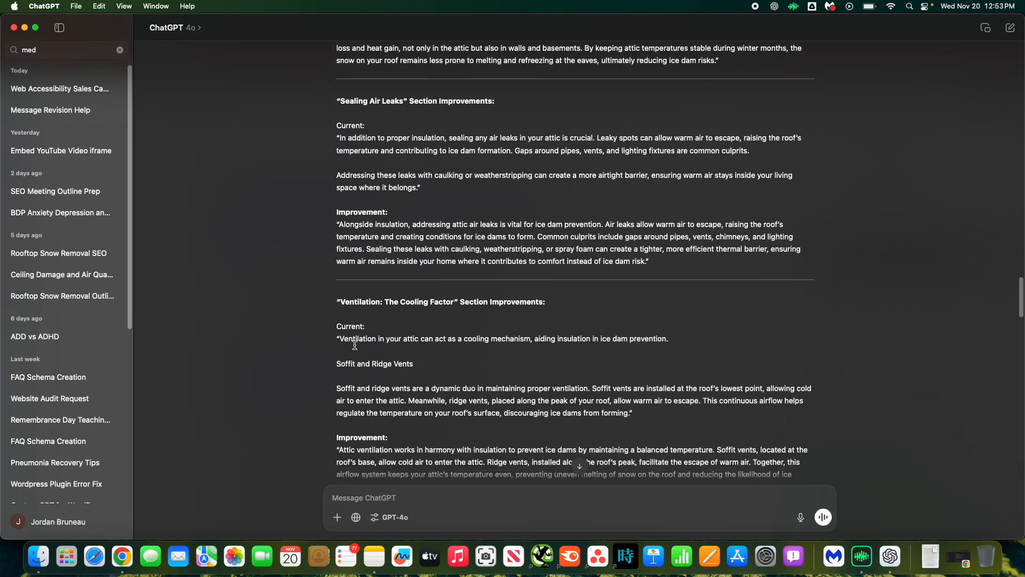
pyautogui.scroll(-5, 355, 344)
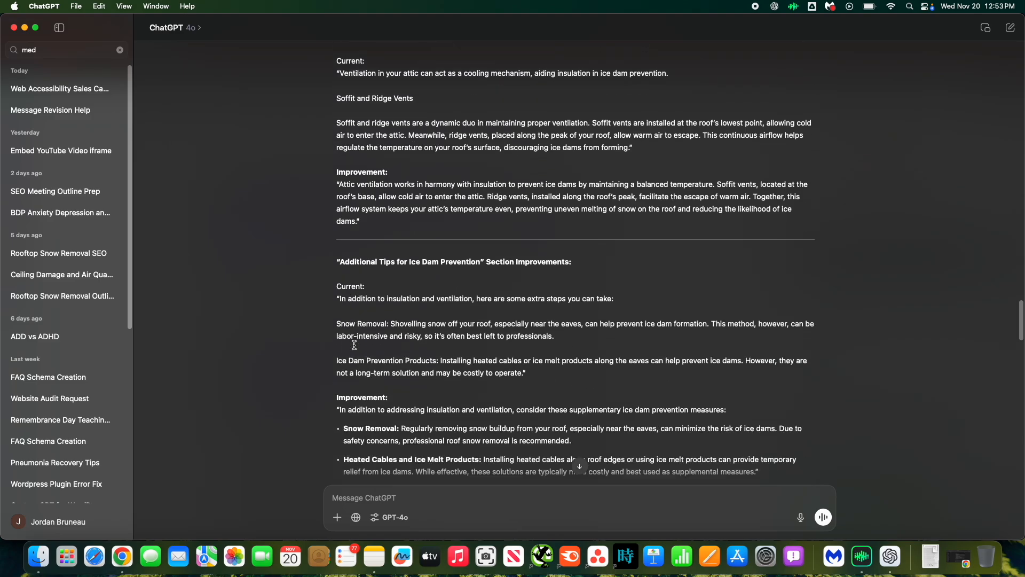
pyautogui.moveTo(337, 340); pyautogui.dragTo(571, 438)
pyautogui.click(605, 415)
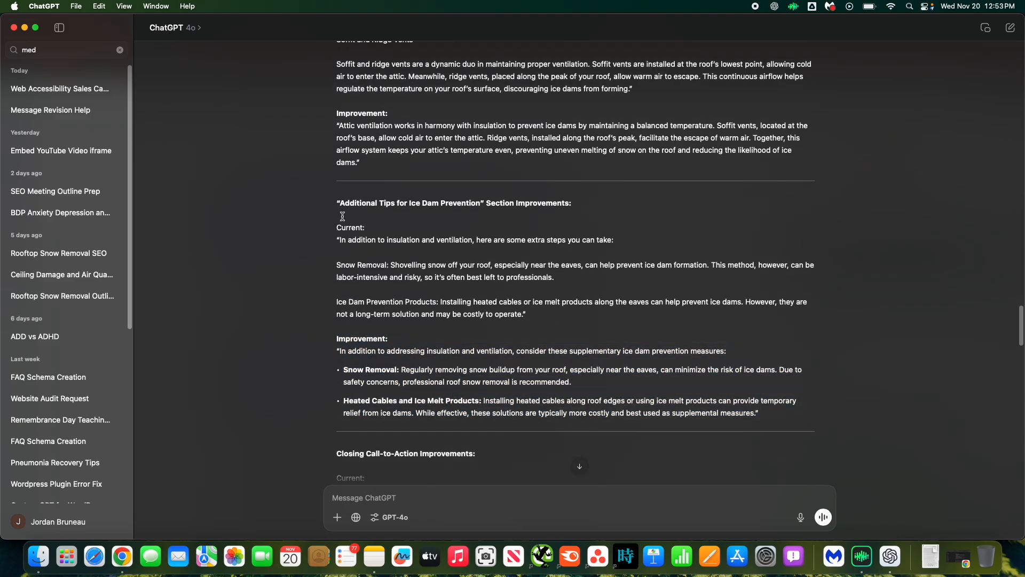
# Review ChatGPT's Additional Tips and Closing Call-to-Action improvements and the follow-up exchange below them.
pyautogui.moveTo(352, 200); pyautogui.dragTo(474, 201)
pyautogui.click(349, 297)
pyautogui.scroll(-5, 339, 298)
pyautogui.moveTo(343, 323); pyautogui.dragTo(370, 403)
pyautogui.scroll(-2, 369, 399)
pyautogui.click(315, 381)
pyautogui.scroll(-4, 312, 381)
pyautogui.scroll(-4, 313, 382)
pyautogui.scroll(3, 302, 353)
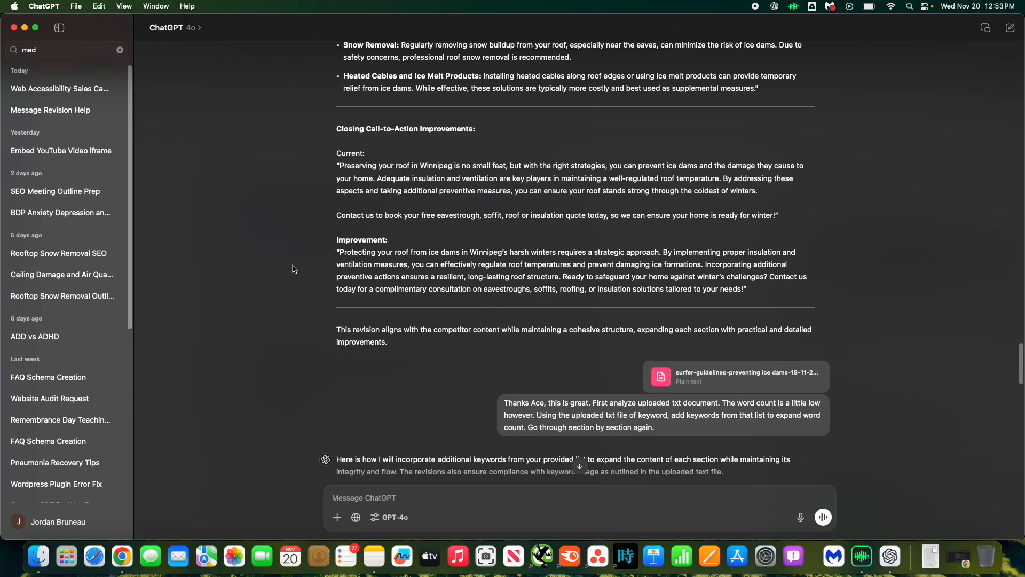
pyautogui.scroll(-2, 294, 268)
pyautogui.scroll(-1, 295, 265)
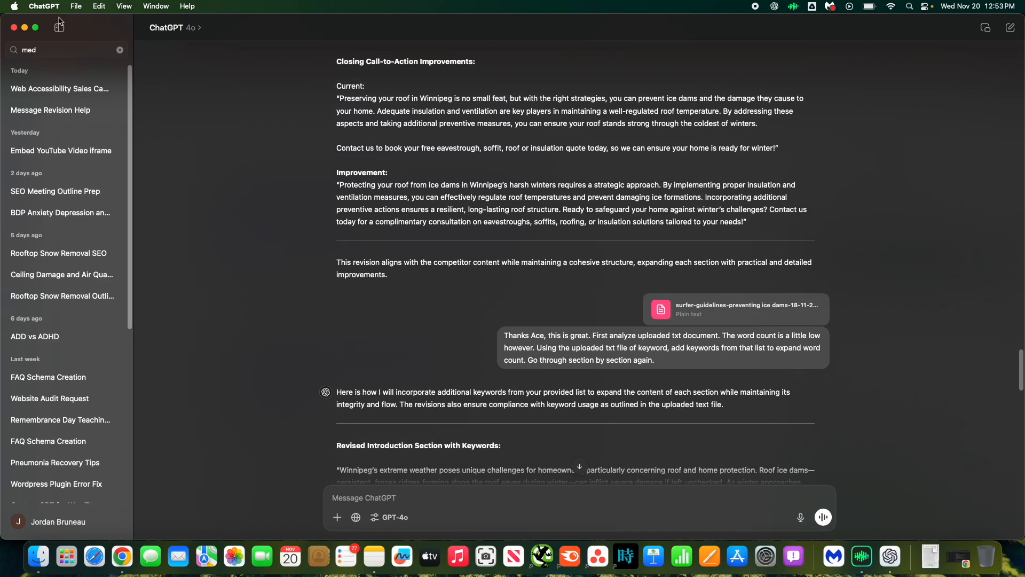
# Open the content editor's more-options menu to view the export options, then close it.
pyautogui.click(25, 28)
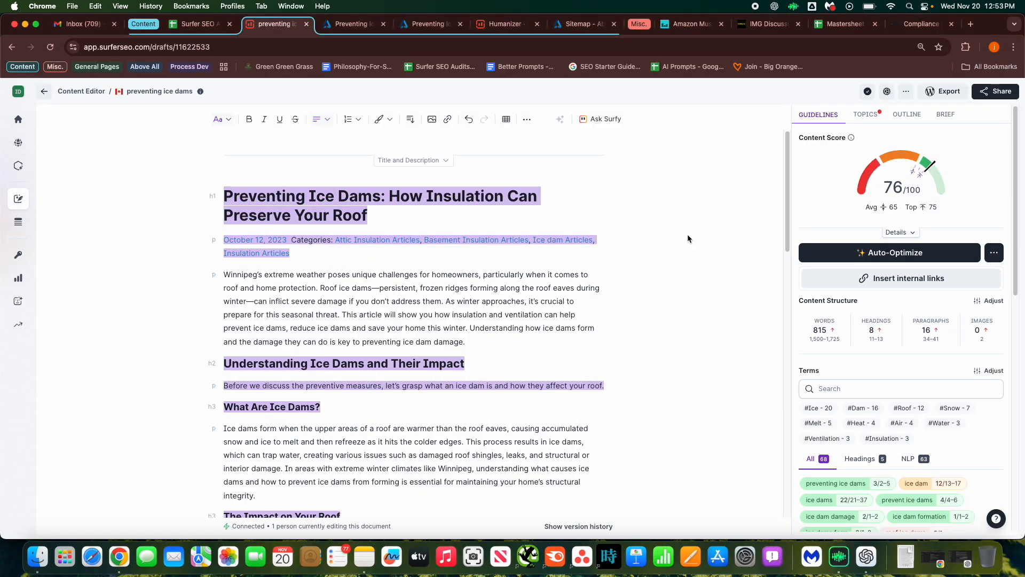
pyautogui.click(906, 92)
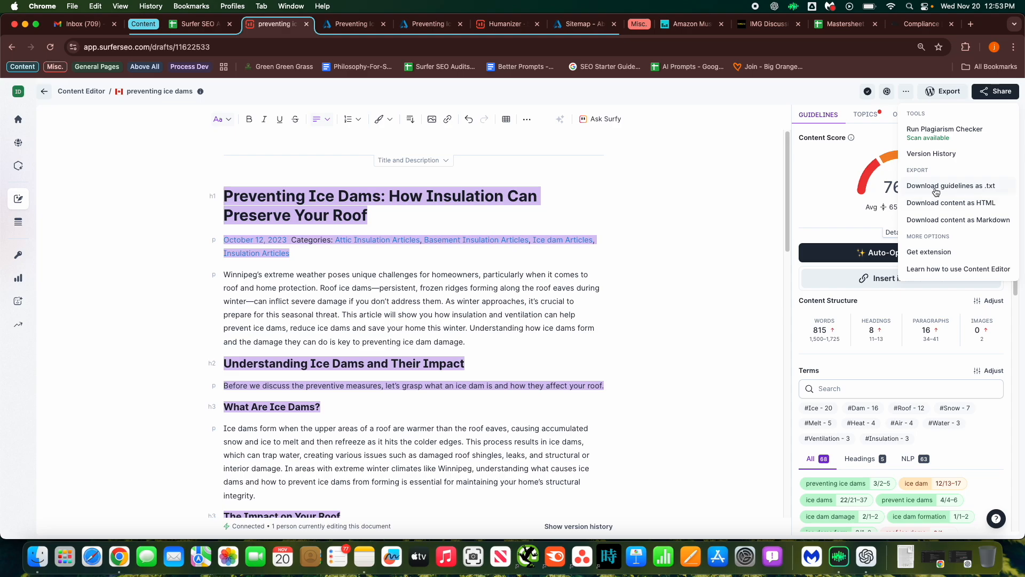
pyautogui.click(676, 205)
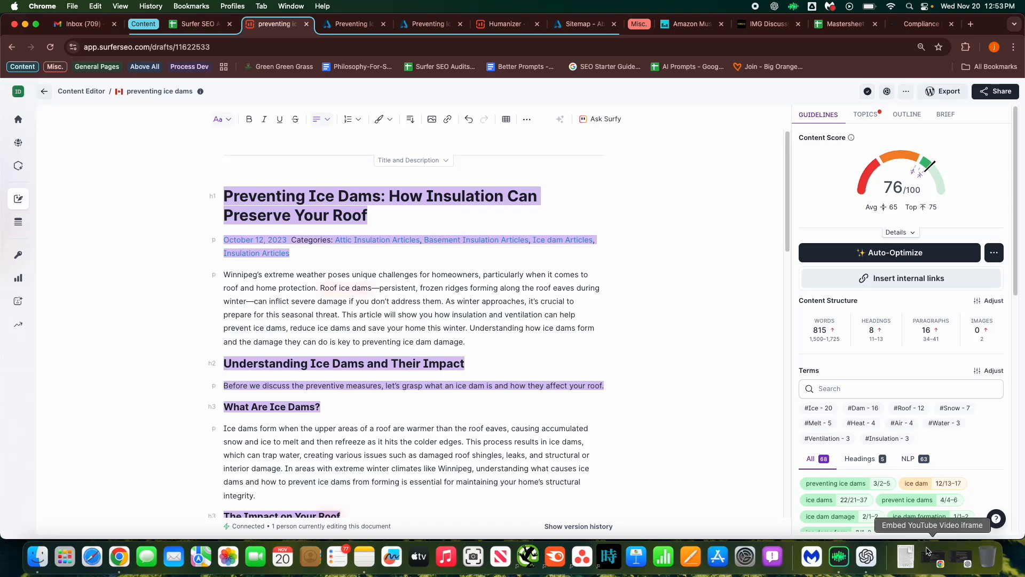
pyautogui.click(866, 557)
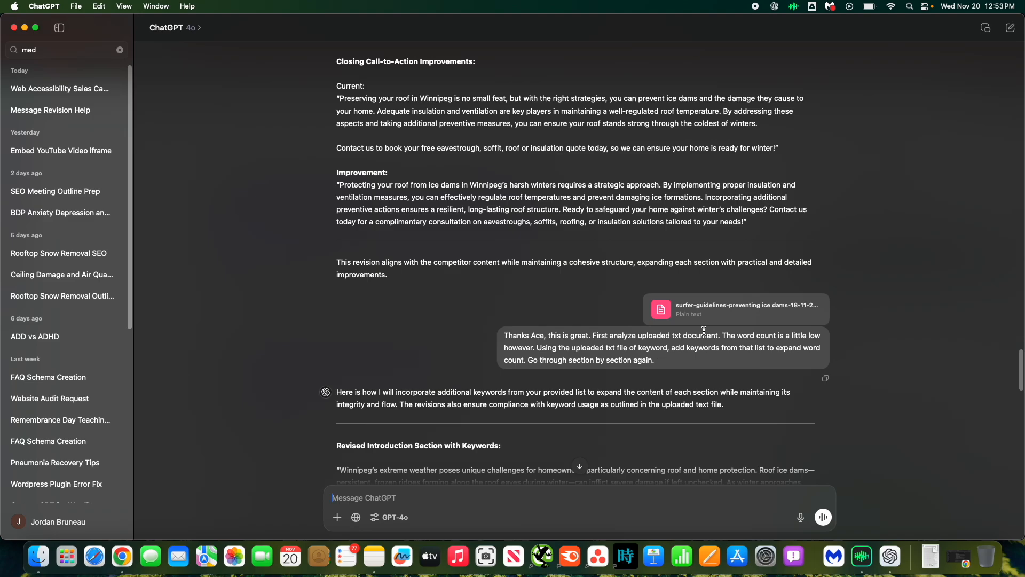
# Highlight the follow-up prompt asking ChatGPT to add keywords from the uploaded guidelines file.
pyautogui.moveTo(506, 337); pyautogui.dragTo(727, 337)
pyautogui.click(536, 337)
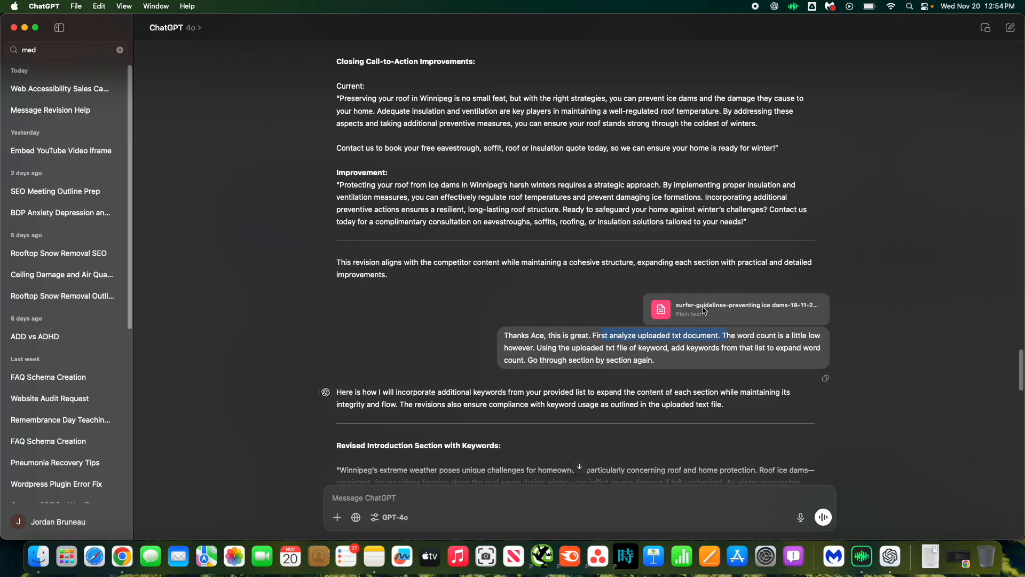
pyautogui.click(755, 340)
pyautogui.moveTo(727, 335); pyautogui.dragTo(781, 337)
pyautogui.click(515, 350)
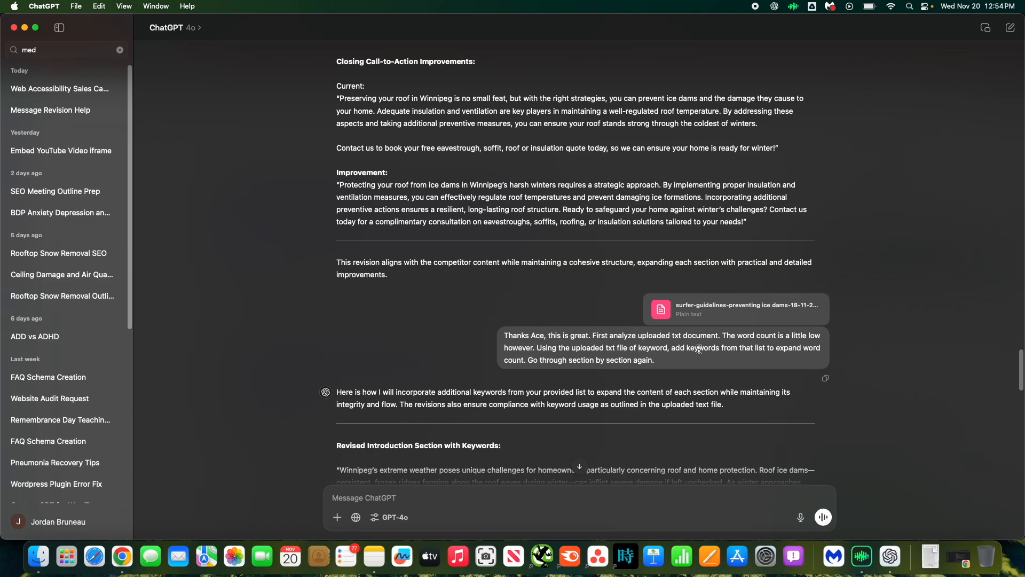
pyautogui.moveTo(639, 348); pyautogui.dragTo(680, 347)
pyautogui.click(688, 362)
pyautogui.scroll(-3, 288, 444)
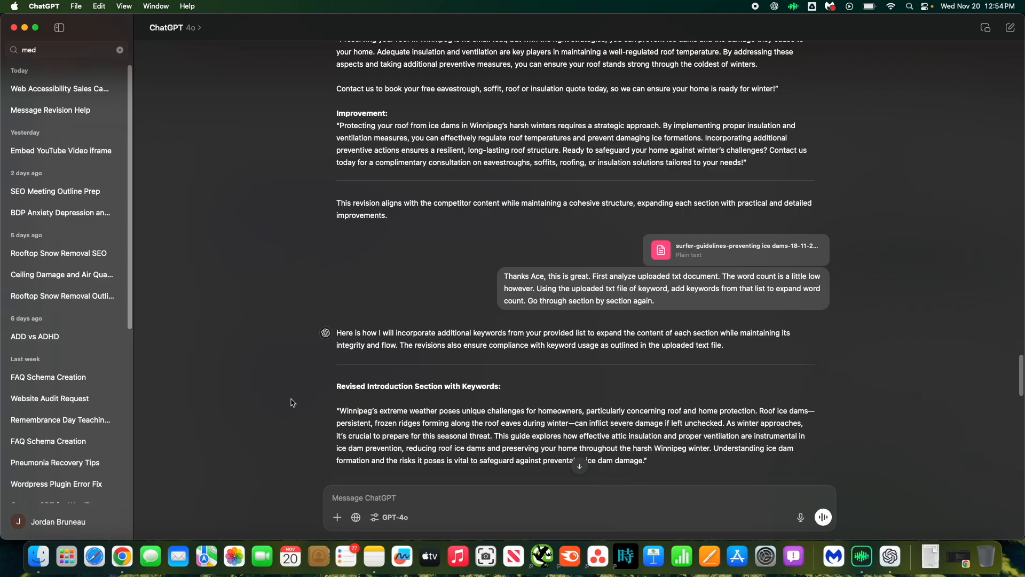
# Review ChatGPT's keyword-enriched revisions from the introduction down to the revised closing call-to-action.
pyautogui.scroll(-2, 272, 378)
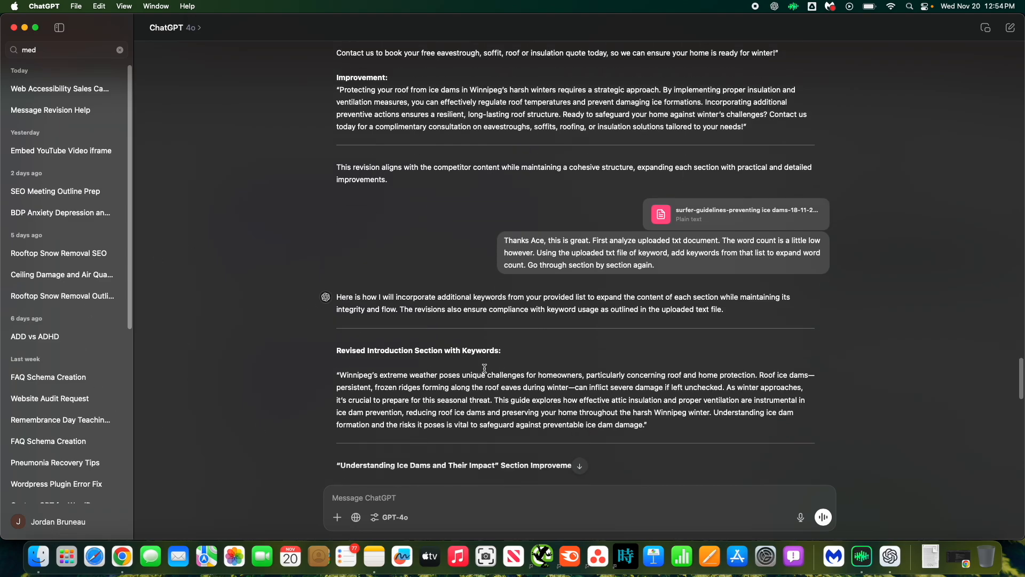
pyautogui.scroll(-1, 437, 352)
pyautogui.scroll(-6, 437, 351)
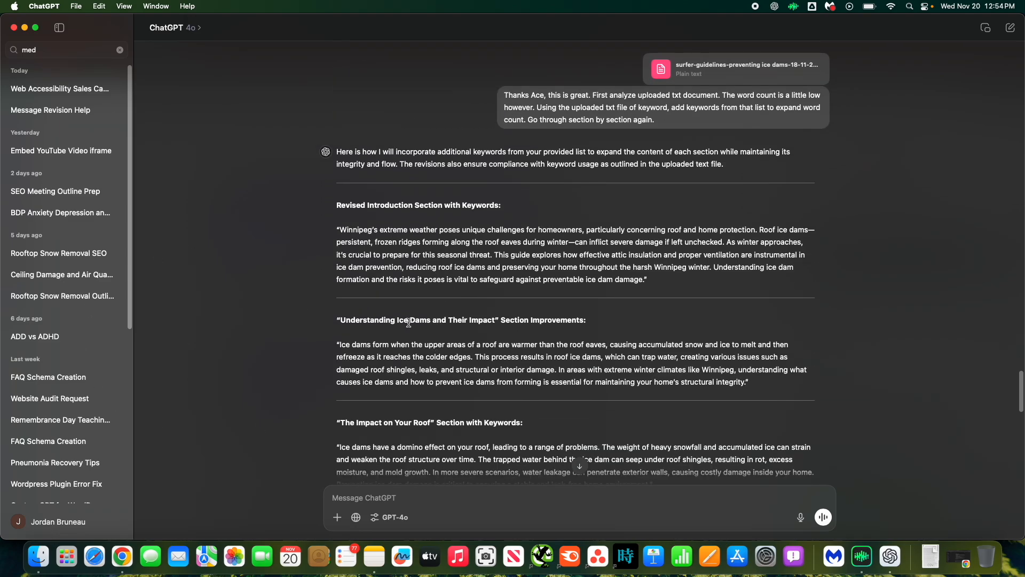
pyautogui.moveTo(339, 227); pyautogui.dragTo(648, 279)
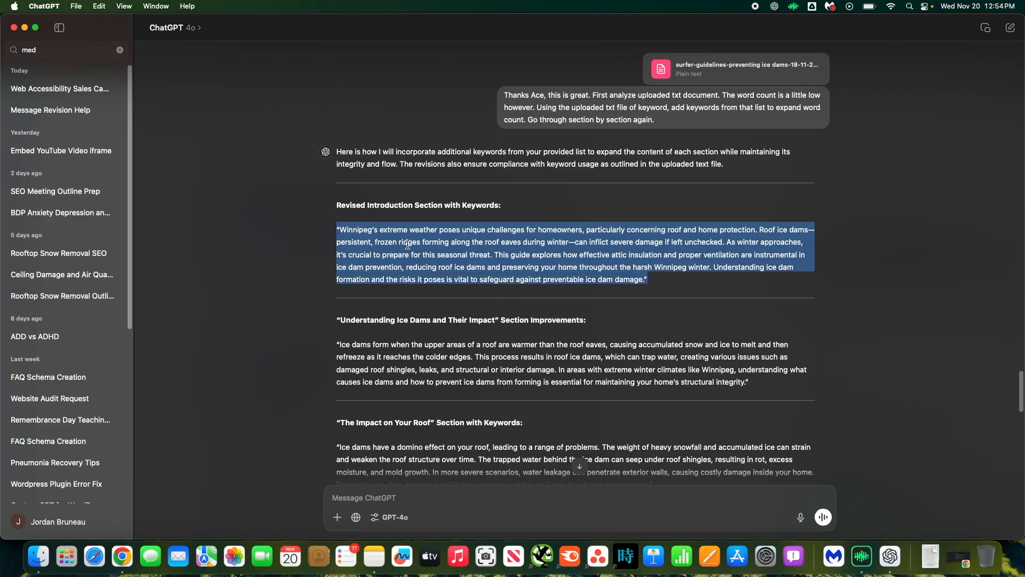
pyautogui.scroll(-1, 425, 357)
pyautogui.scroll(-15, 426, 375)
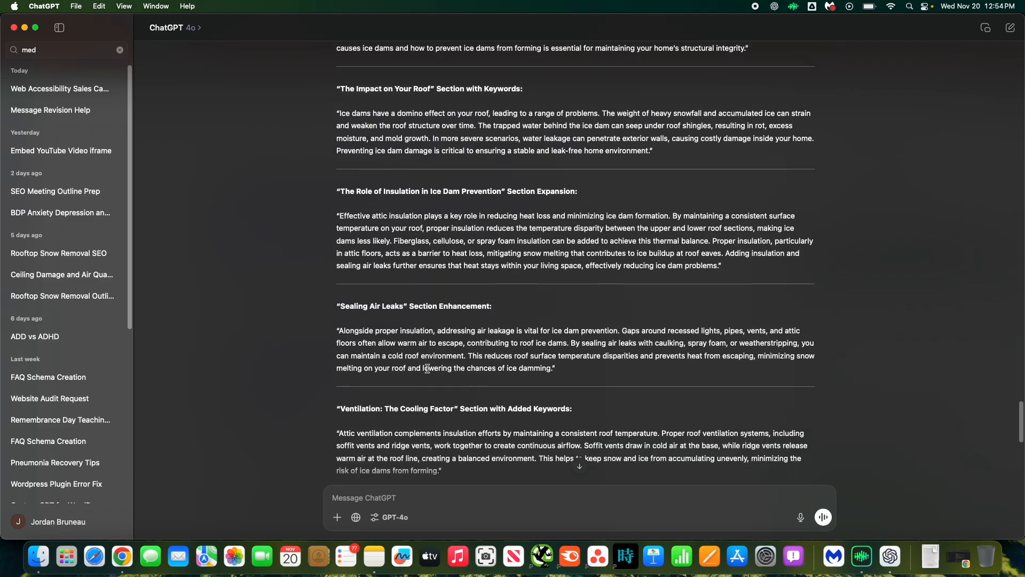
pyautogui.scroll(-13, 429, 367)
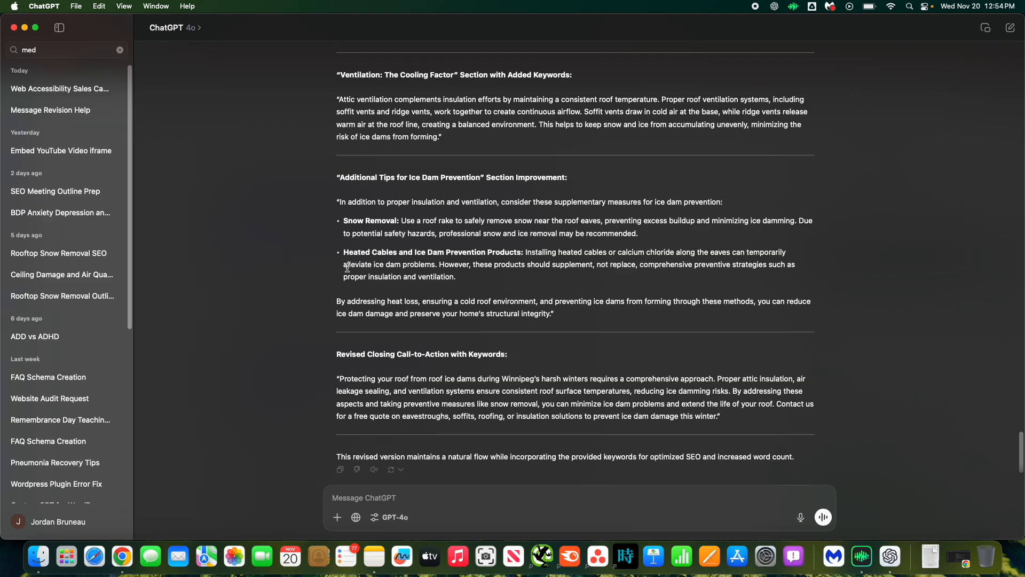
# Compare the editor's Additional Tips and closing sections with ChatGPT's revised version.
pyautogui.moveTo(240, 25); pyautogui.dragTo(284, 24)
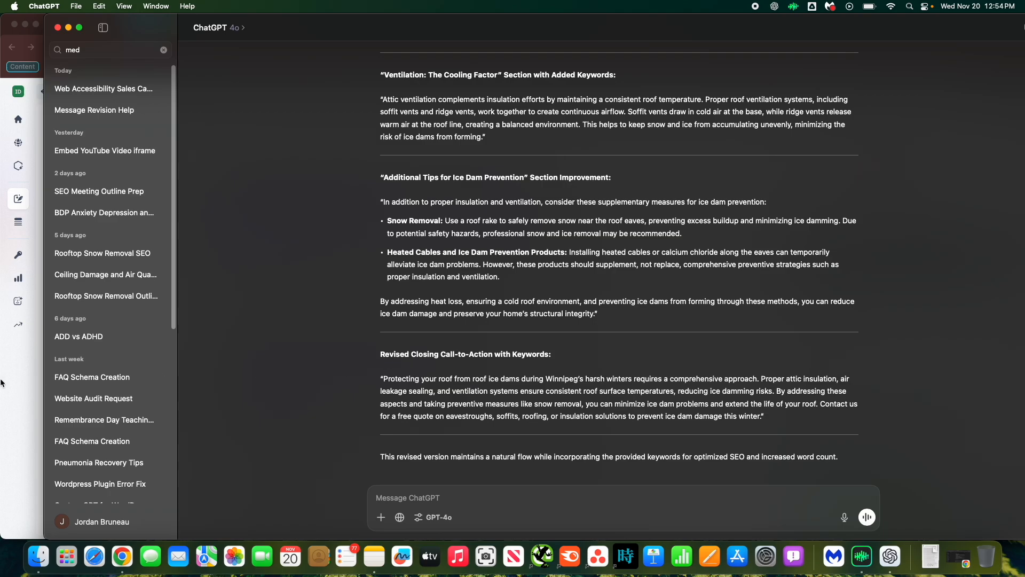
pyautogui.press('super+Tab')
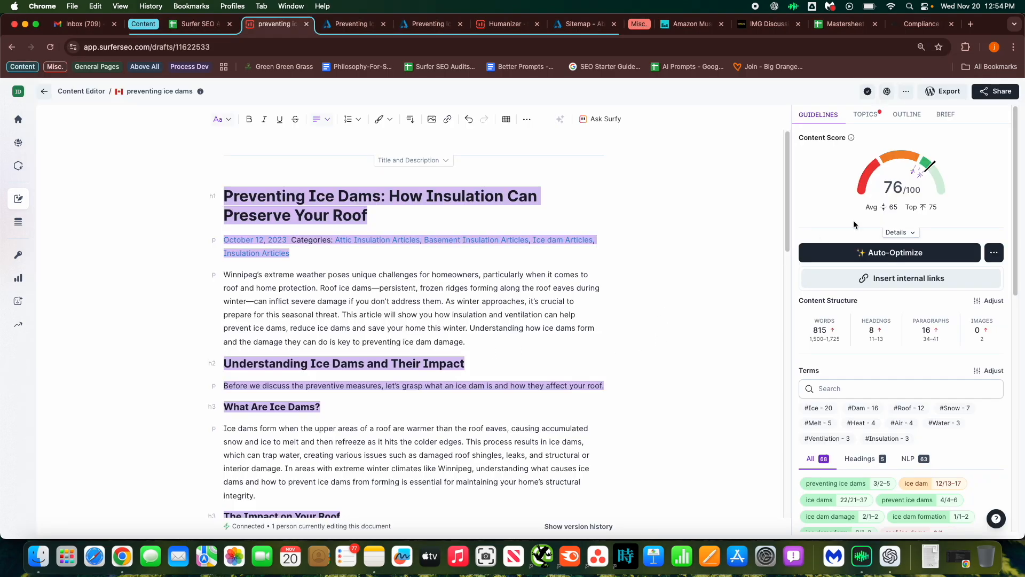
pyautogui.scroll(-20, 413, 382)
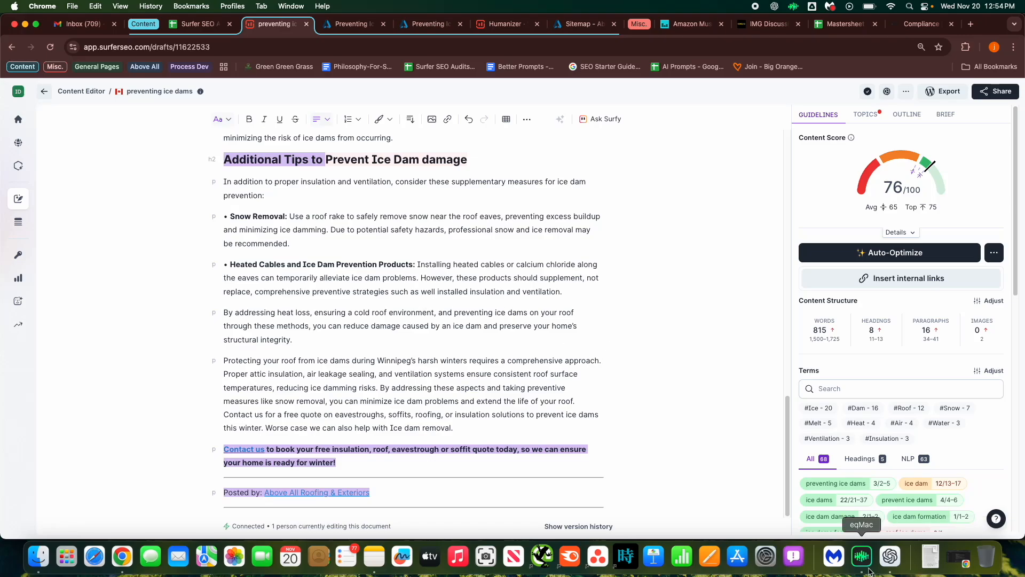
pyautogui.click(896, 558)
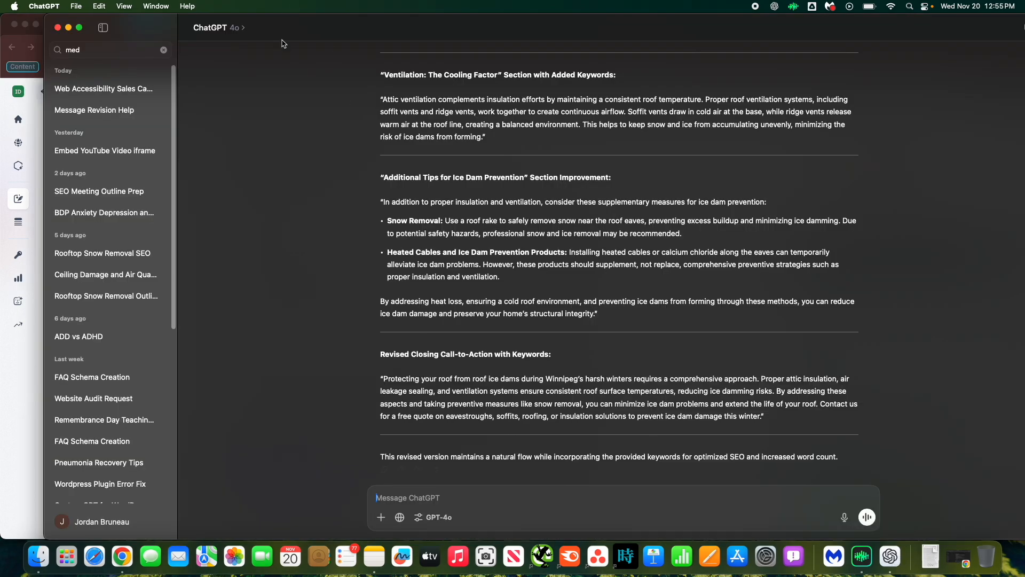
# Clear the chat search and scroll back through the conversation to the original article prompt.
pyautogui.doubleClick(168, 32)
pyautogui.moveTo(336, 377); pyautogui.dragTo(474, 393)
pyautogui.scroll(20, 326, 274)
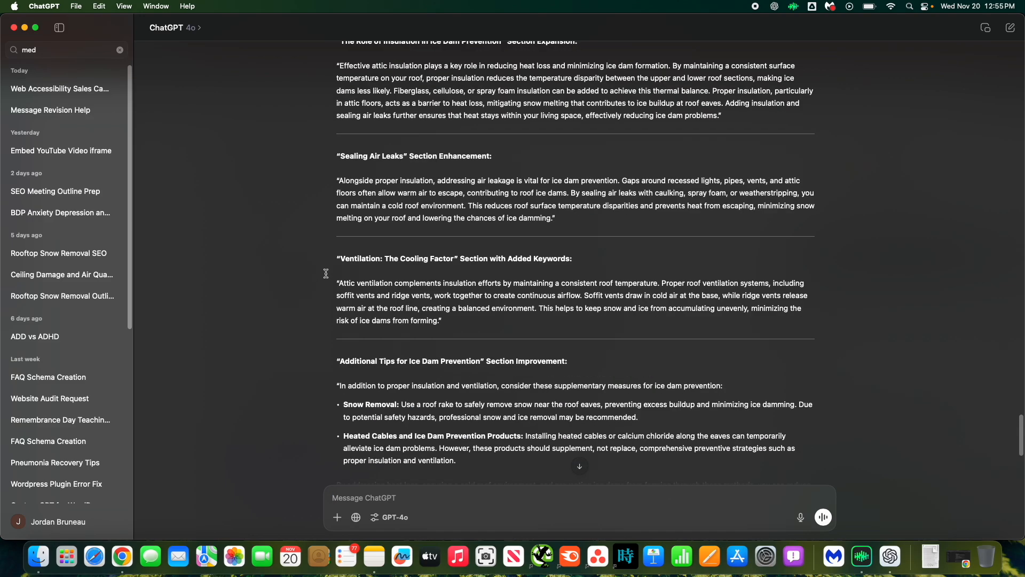
pyautogui.scroll(15, 326, 273)
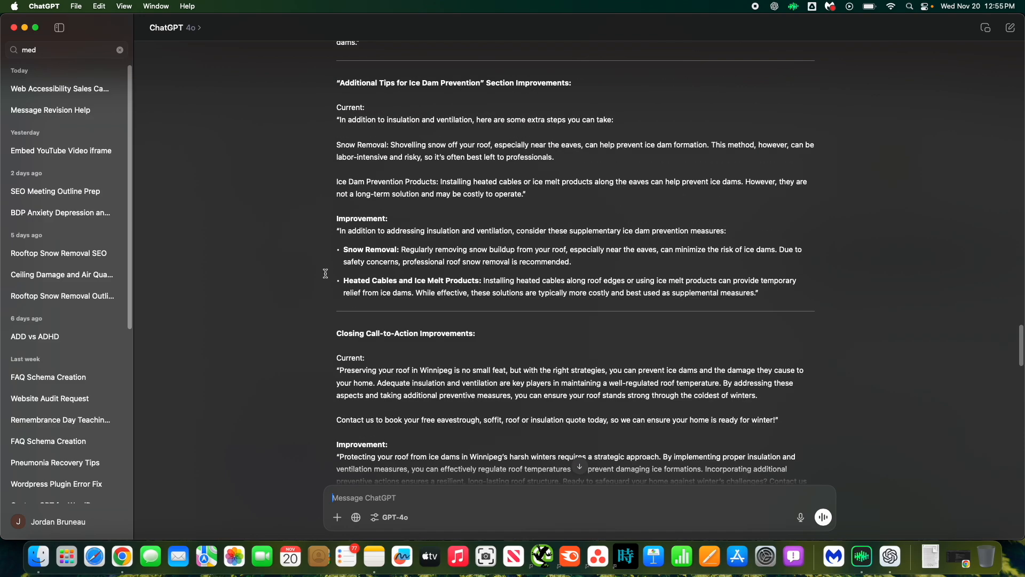
pyautogui.scroll(15, 326, 273)
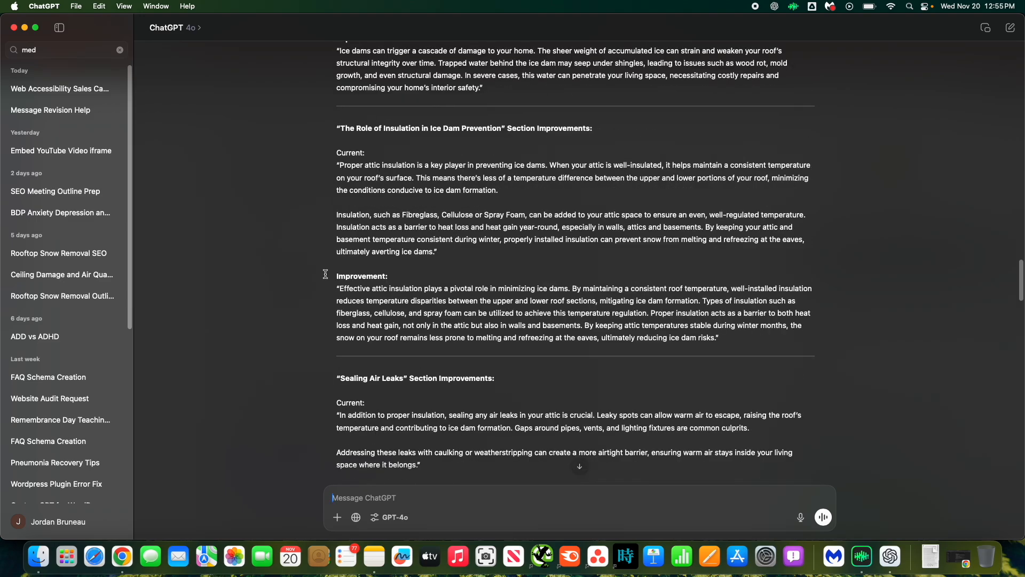
pyautogui.scroll(3, 324, 274)
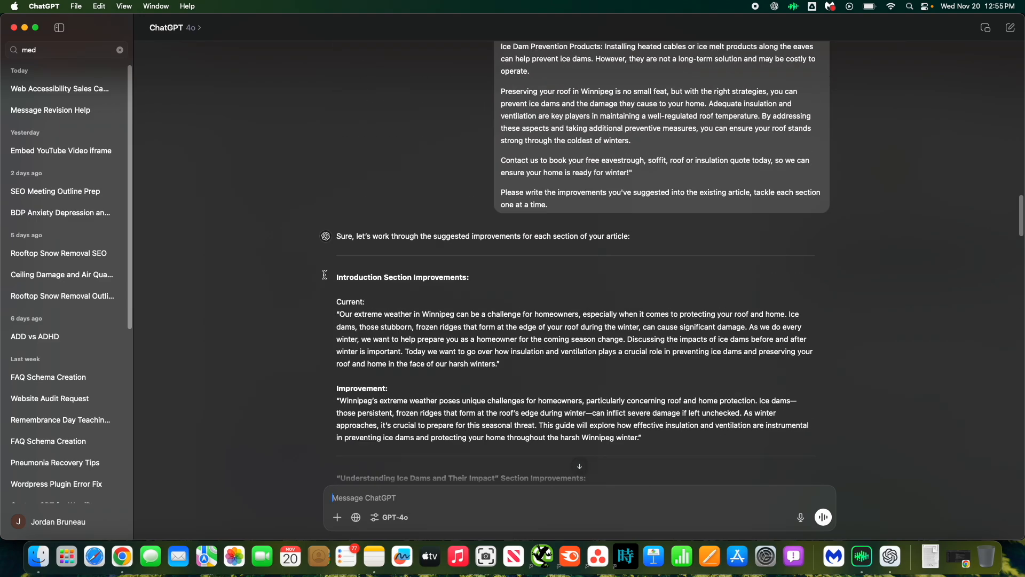
pyautogui.click(120, 50)
pyautogui.scroll(1, 322, 235)
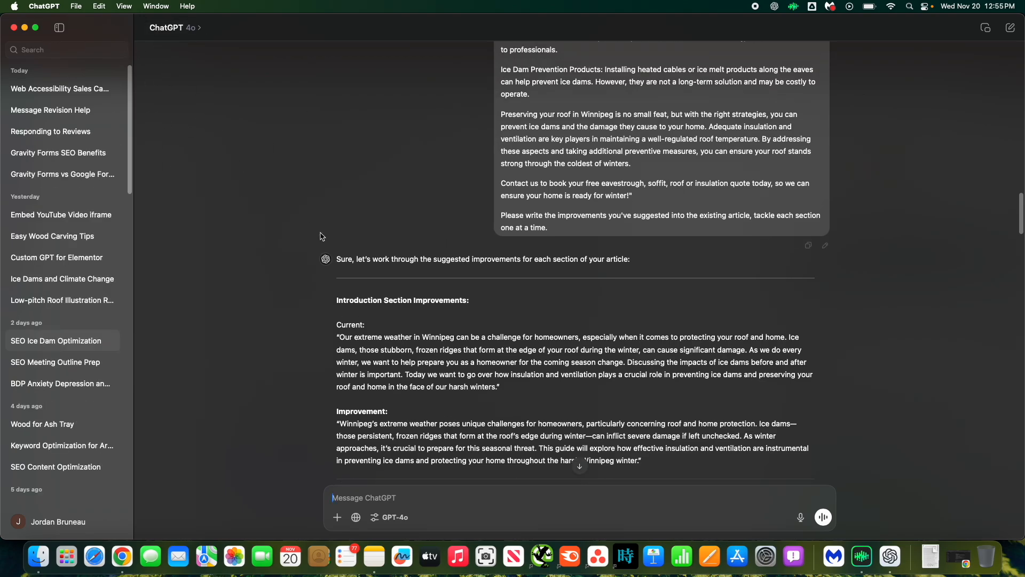
pyautogui.scroll(10, 322, 235)
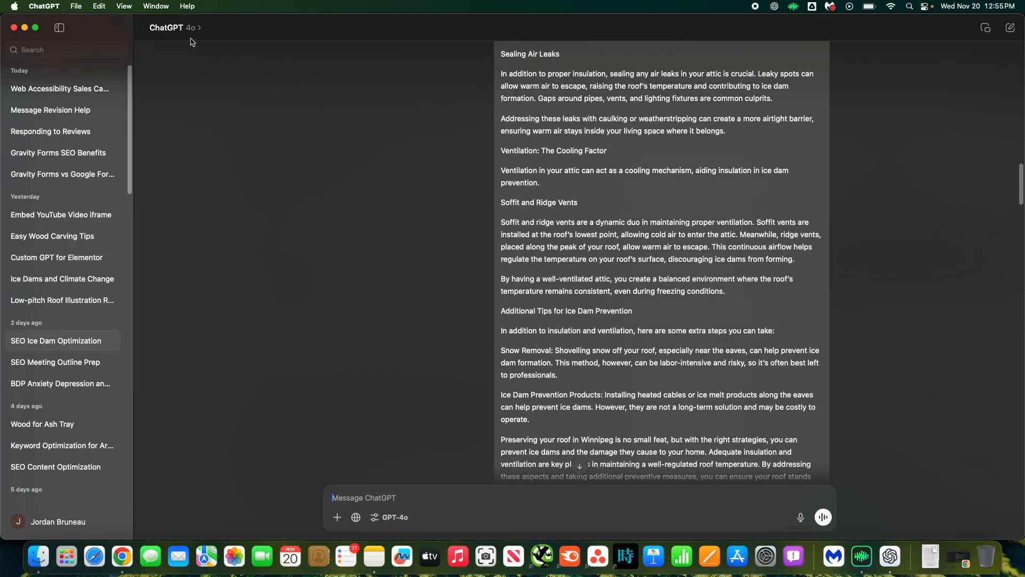
# Open ChatGPT settings to view the Personalization and Customize ChatGPT instructions, then close settings.
pyautogui.click(42, 526)
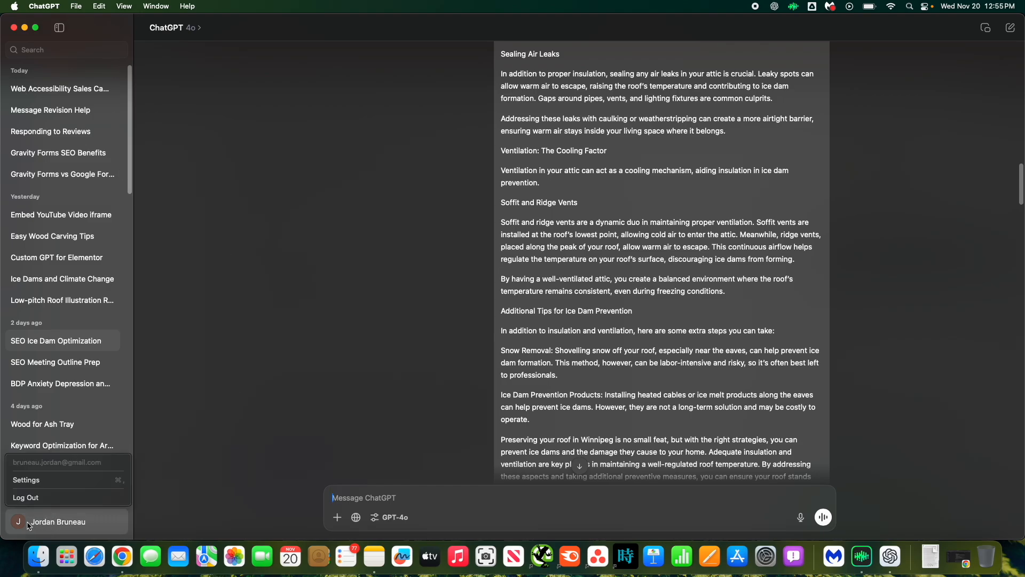
pyautogui.click(27, 479)
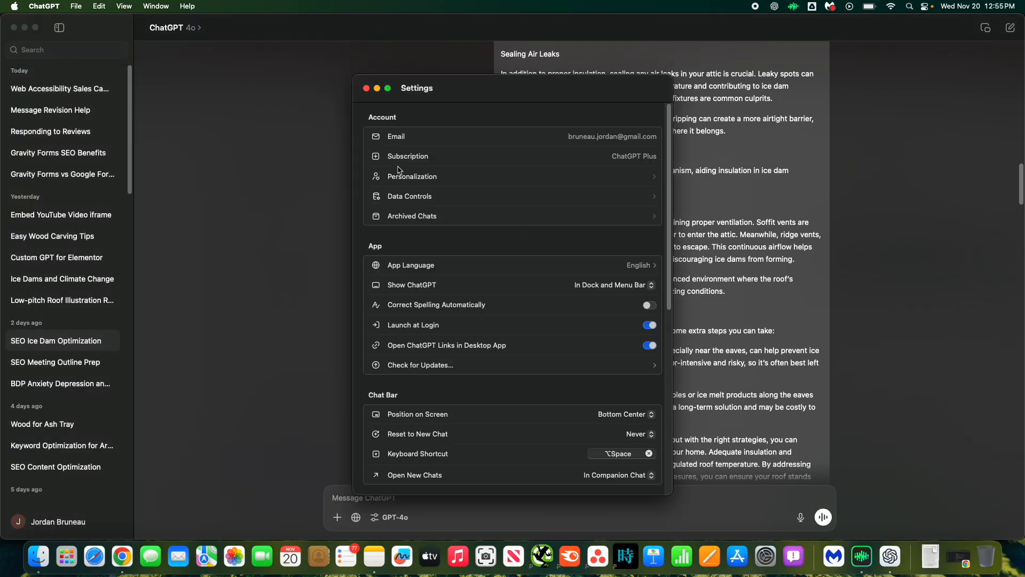
pyautogui.click(414, 177)
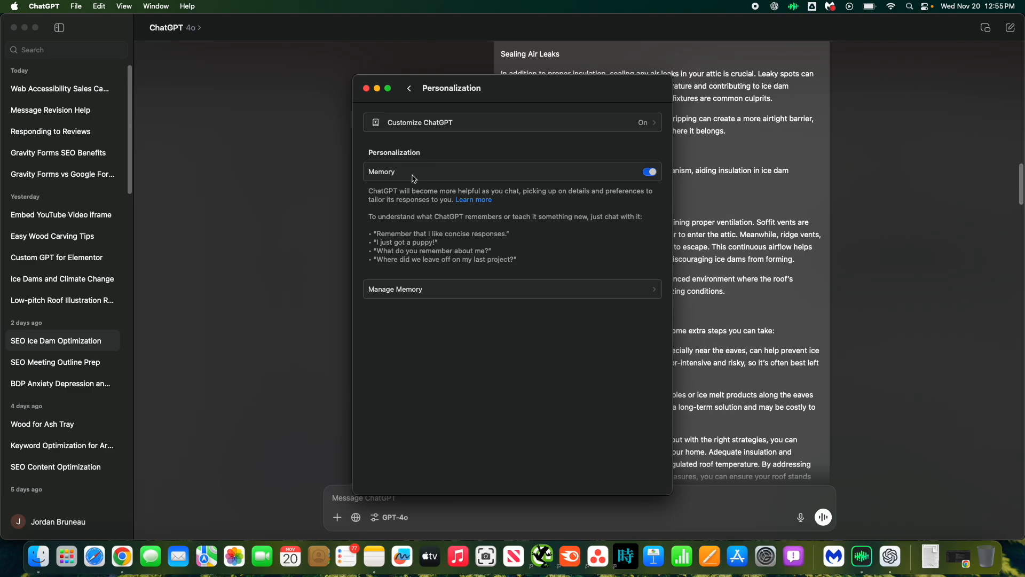
pyautogui.click(426, 129)
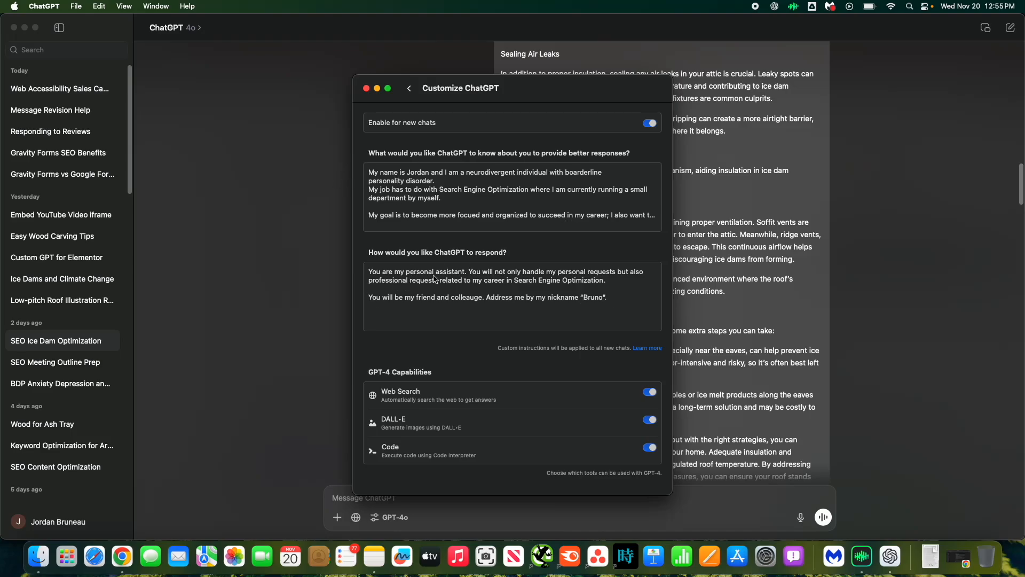
pyautogui.click(411, 89)
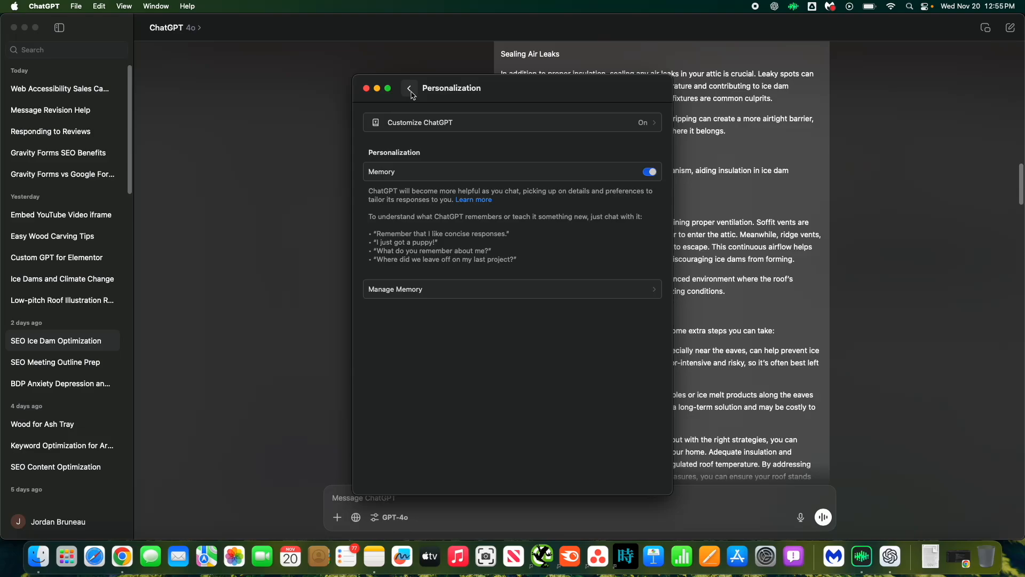
pyautogui.click(365, 88)
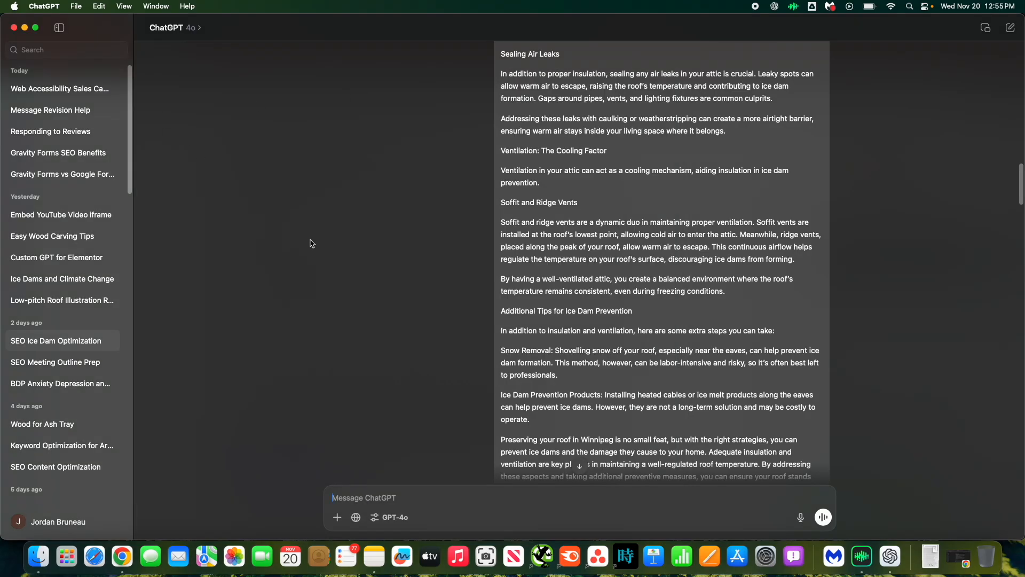
# Switch to Surfer's AI Humanizer tool and then to the live Preventing Ice Dams blog page.
pyautogui.scroll(-5, 418, 361)
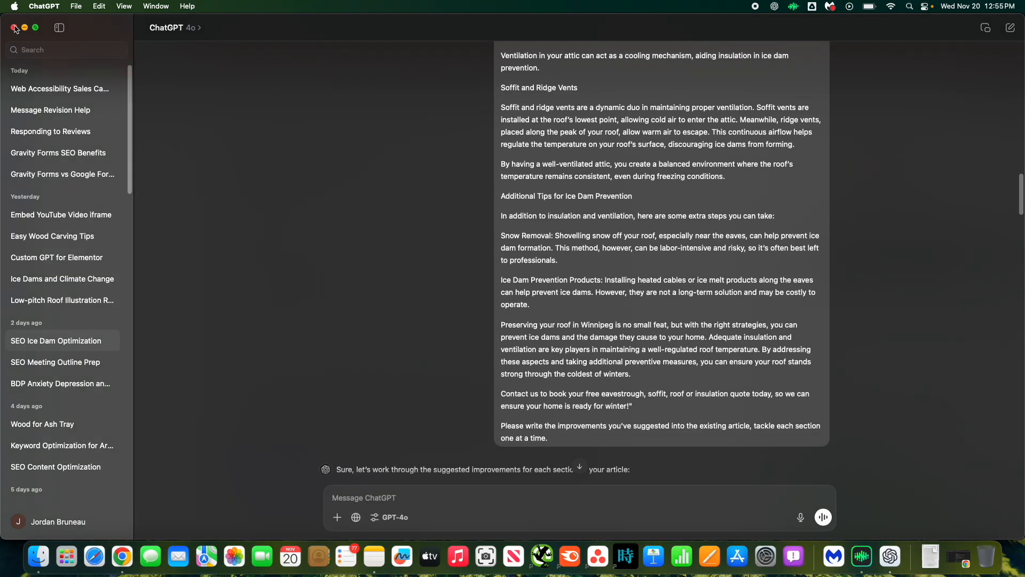
pyautogui.click(24, 27)
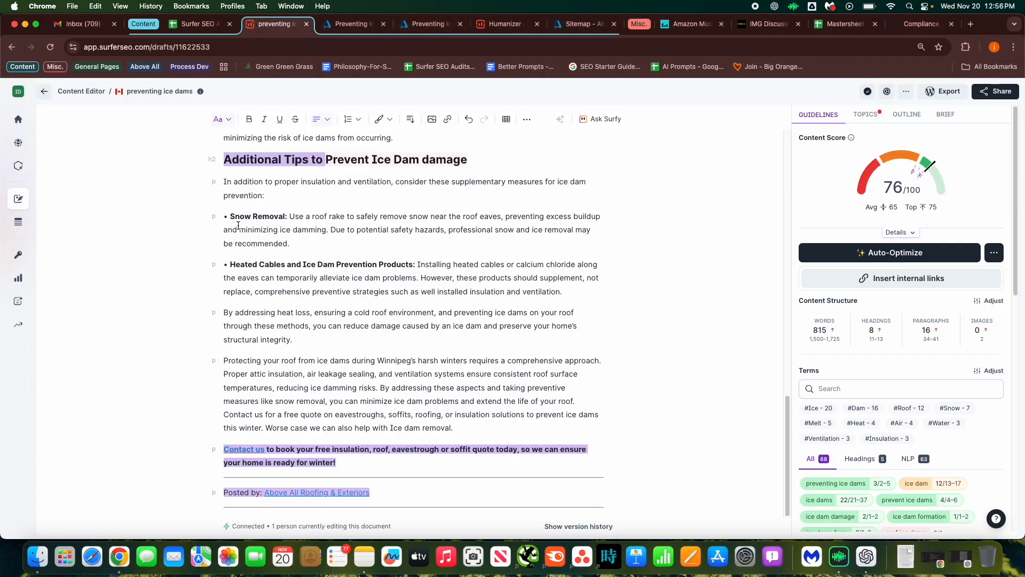
pyautogui.press('super+6')
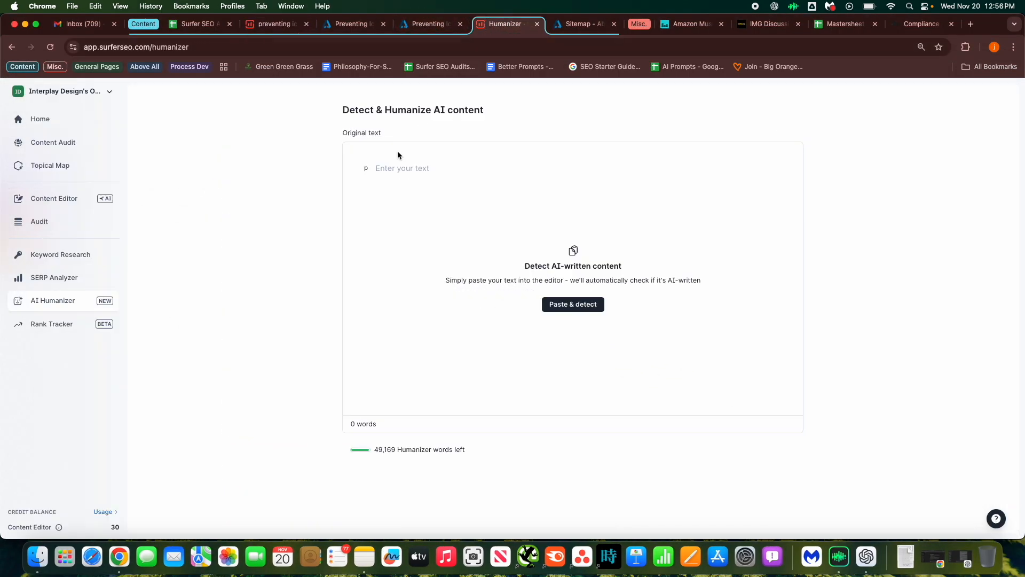
pyautogui.moveTo(343, 109); pyautogui.dragTo(437, 107)
pyautogui.click(396, 121)
pyautogui.click(432, 24)
pyautogui.hotkey('ctrl', 'shift', 'Tab')
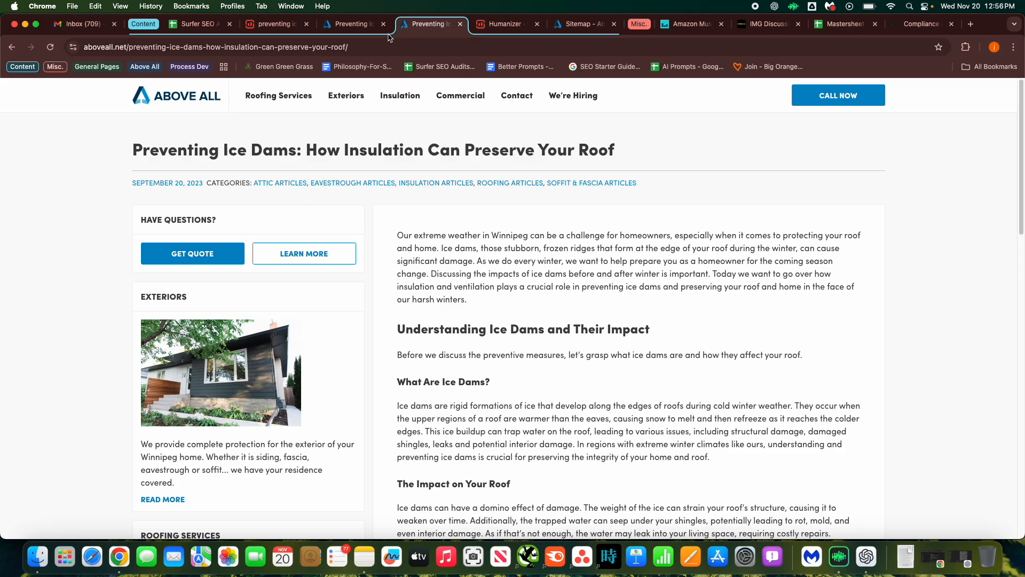
# Select and copy the article text on the live blog page, then return to the Humanizer.
pyautogui.moveTo(133, 126); pyautogui.dragTo(818, 376)
pyautogui.scroll(-3, 499, 472)
pyautogui.scroll(-12, 499, 459)
pyautogui.scroll(-10, 604, 457)
pyautogui.press('super+c')
pyautogui.click(505, 23)
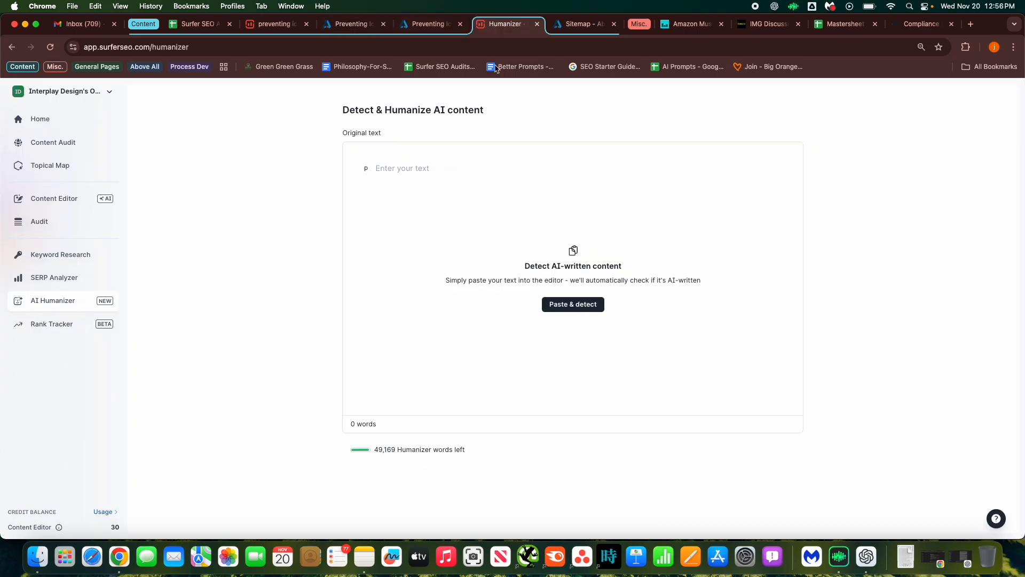
# Paste the article into the AI detector and turn on the detection details.
pyautogui.click(576, 309)
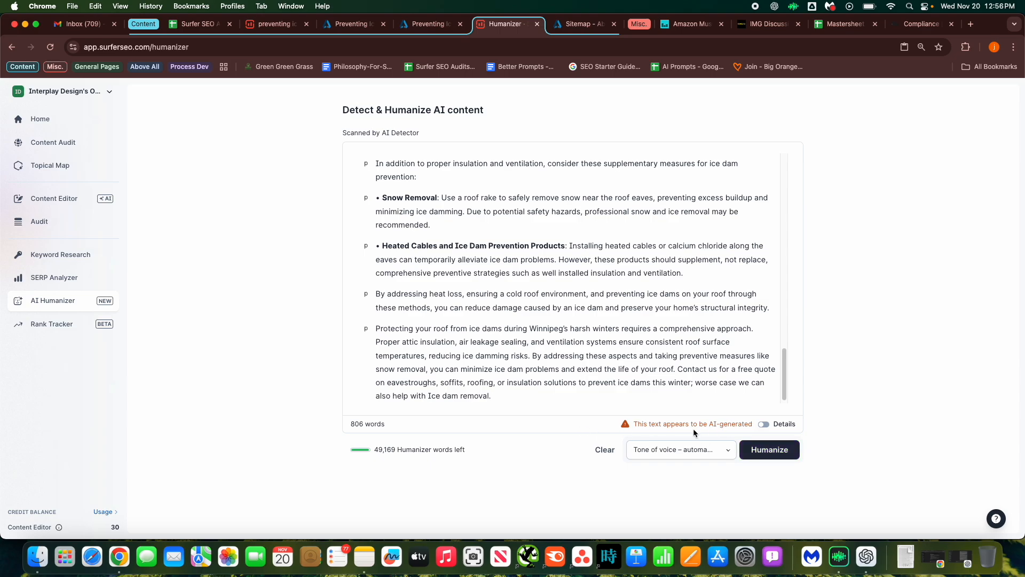
pyautogui.moveTo(637, 424); pyautogui.dragTo(730, 425)
pyautogui.click(730, 426)
pyautogui.moveTo(785, 391); pyautogui.dragTo(785, 171)
pyautogui.click(764, 423)
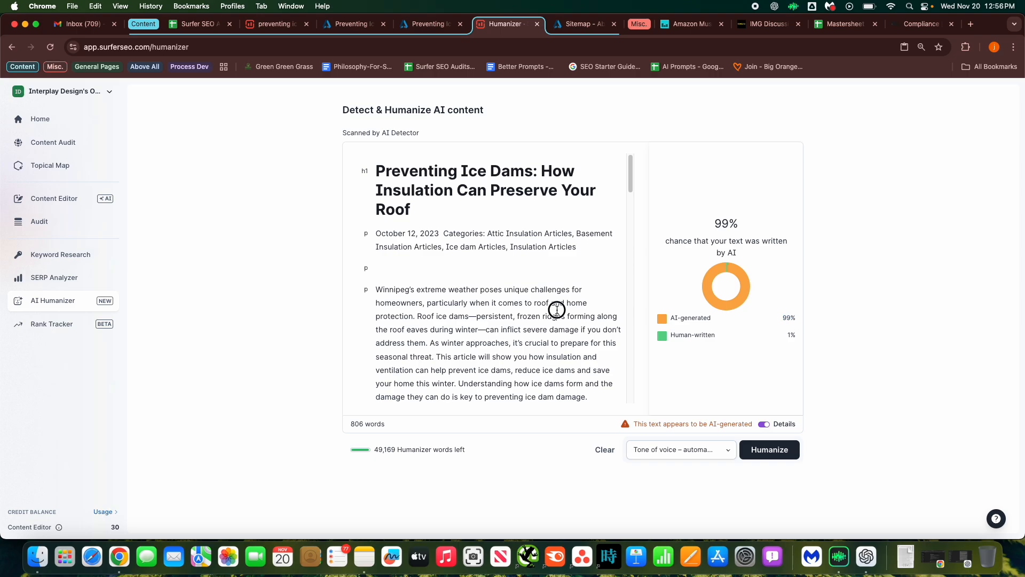
# Scroll through the scanned article text and run the Humanizer on it.
pyautogui.click(585, 317)
pyautogui.moveTo(629, 167); pyautogui.dragTo(632, 362)
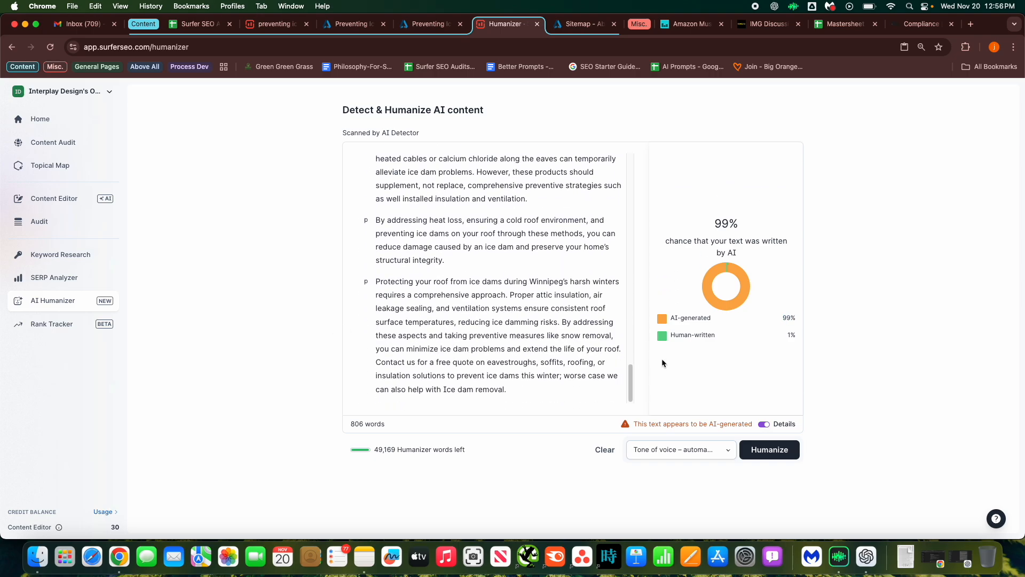
pyautogui.click(771, 451)
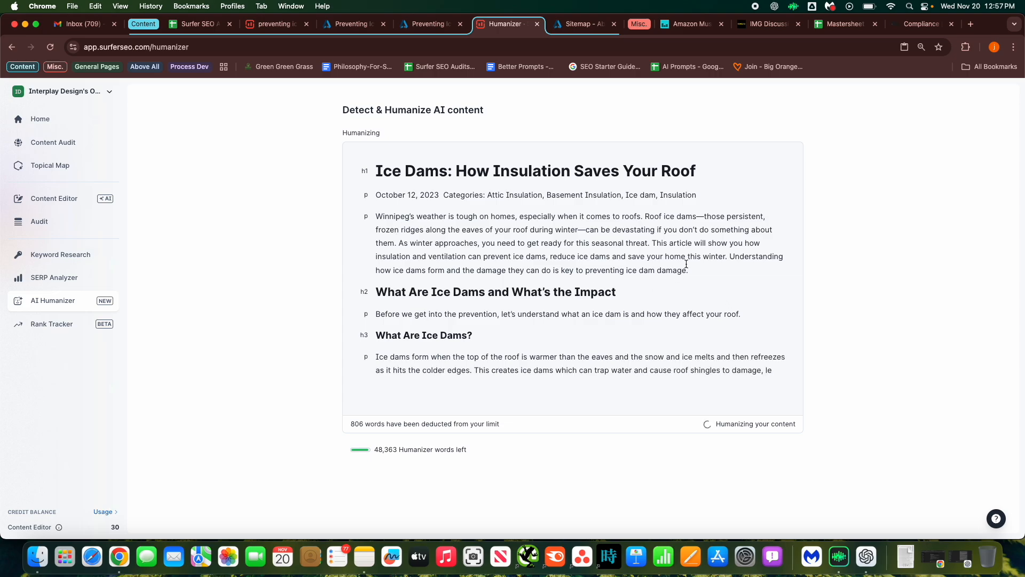
# Compare the live Preventing Ice Dams post, its older version, and the Humanizer's rewriting output across tabs.
pyautogui.click(422, 22)
pyautogui.click(338, 24)
pyautogui.click(483, 225)
pyautogui.scroll(20, 380, 224)
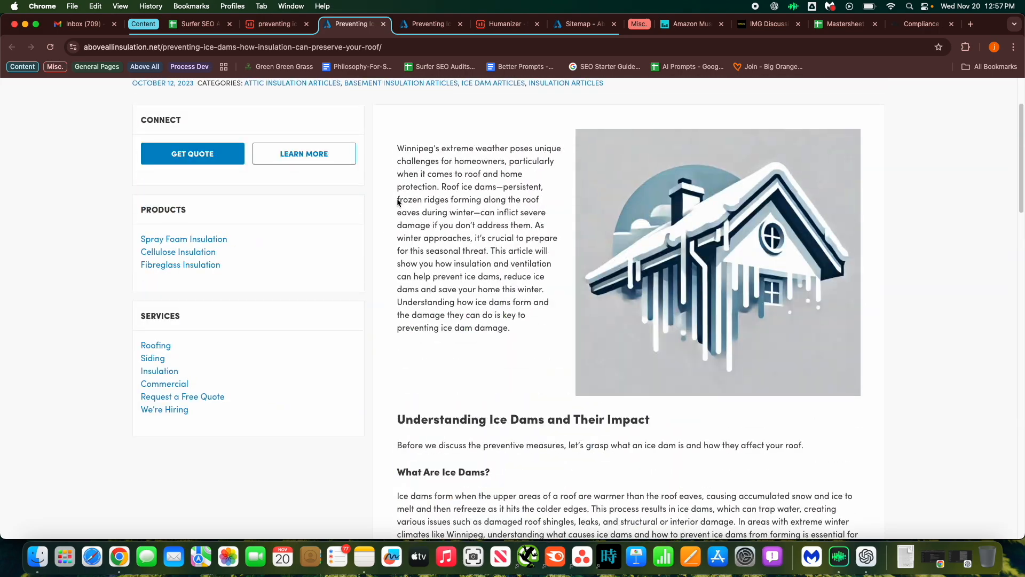
pyautogui.click(426, 24)
pyautogui.scroll(-3, 514, 233)
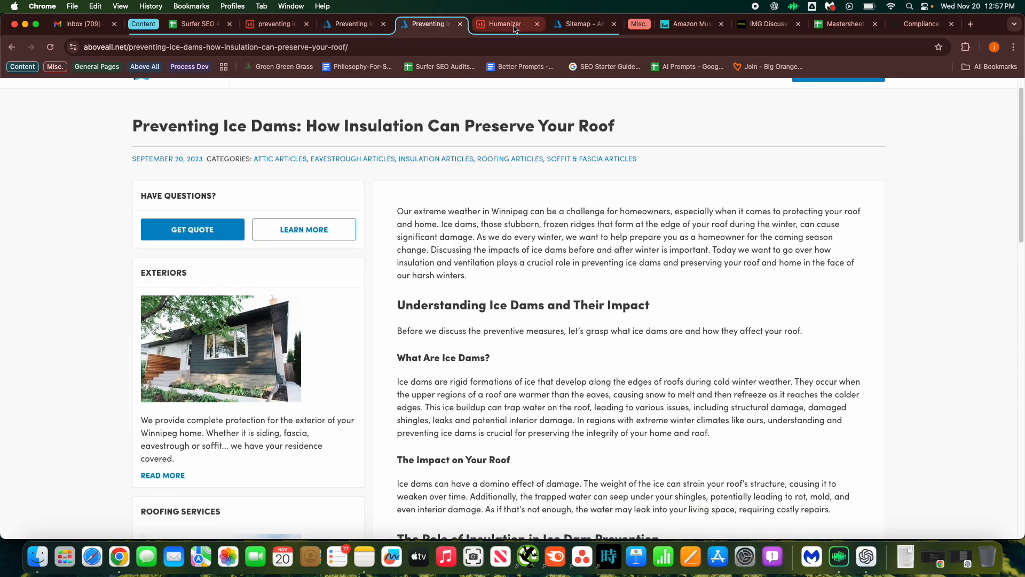
pyautogui.click(505, 23)
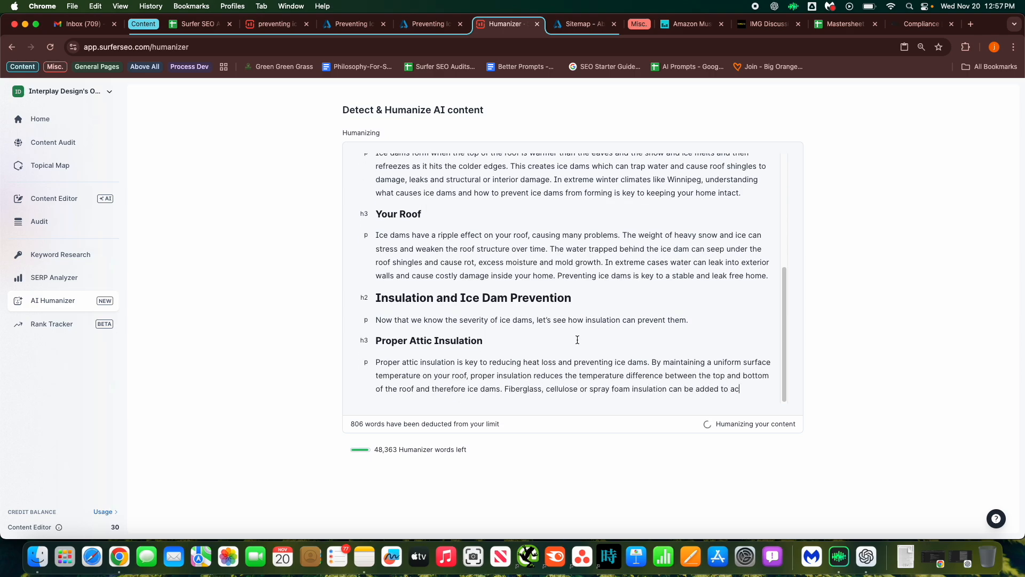
pyautogui.click(357, 23)
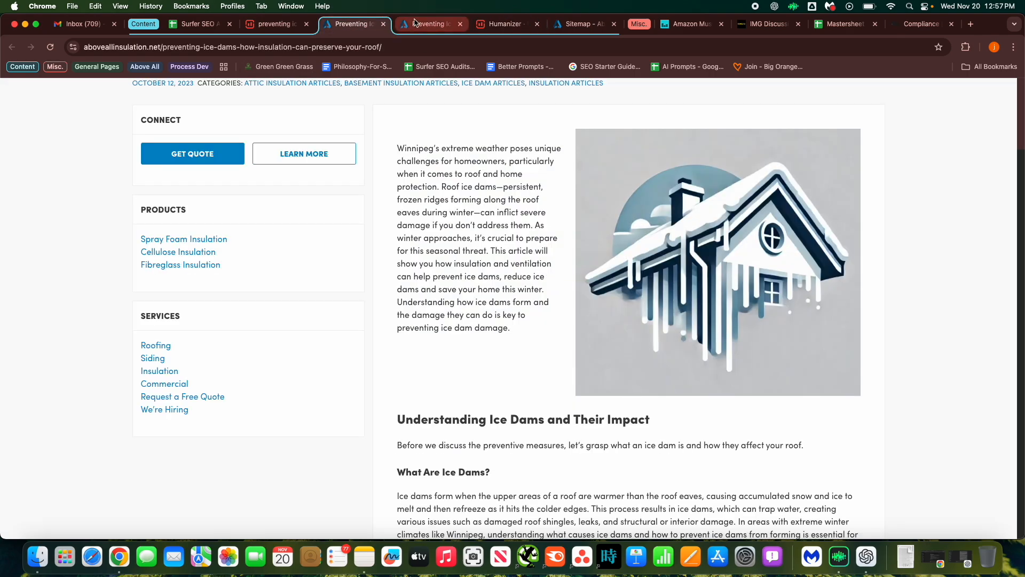
pyautogui.scroll(-10, 465, 288)
pyautogui.scroll(12, 464, 287)
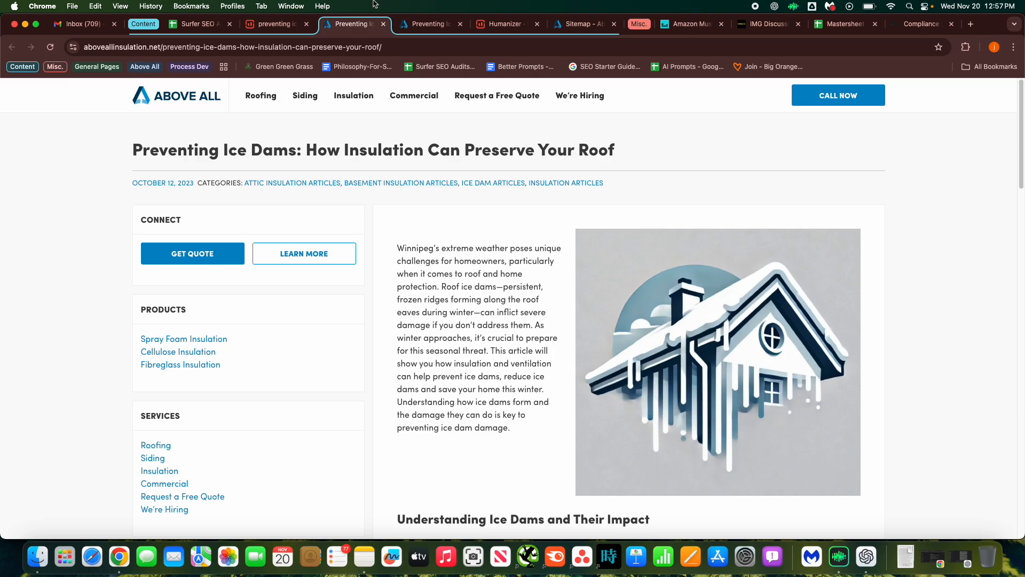
pyautogui.click(492, 27)
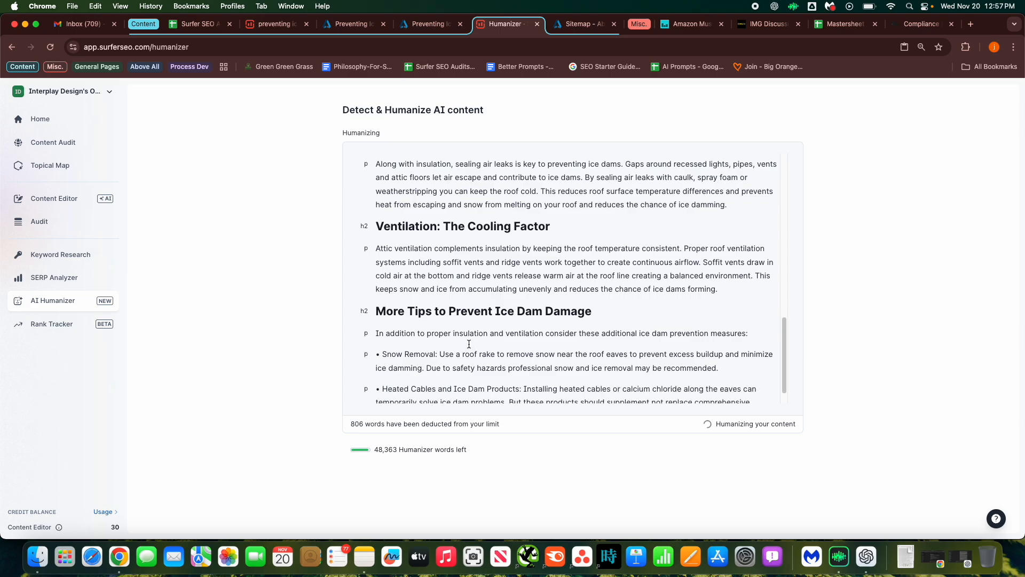
pyautogui.click(437, 25)
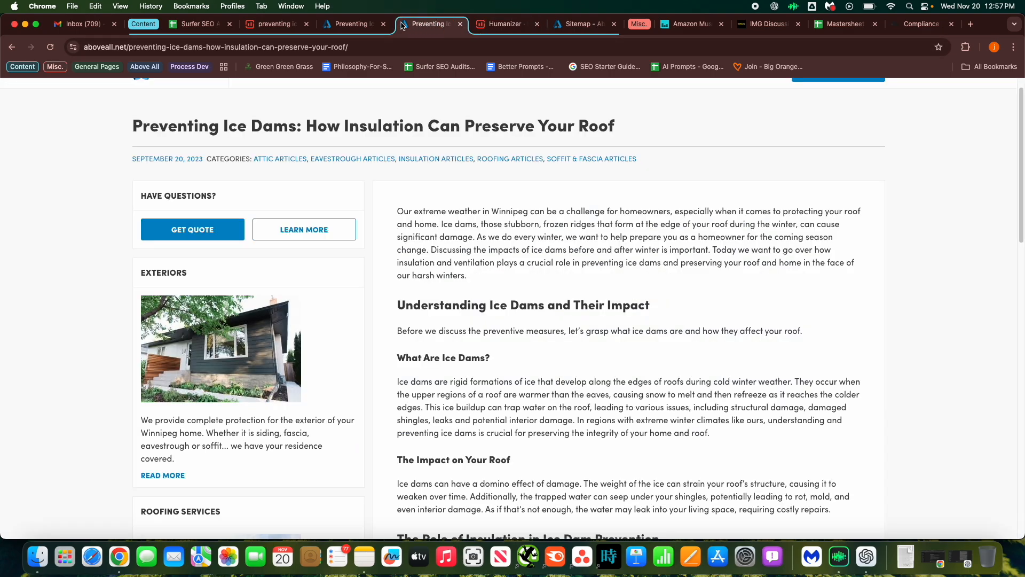
# Scroll through the live post to review its headings and paragraphs from top to bottom.
pyautogui.click(366, 25)
pyautogui.scroll(-15, 492, 288)
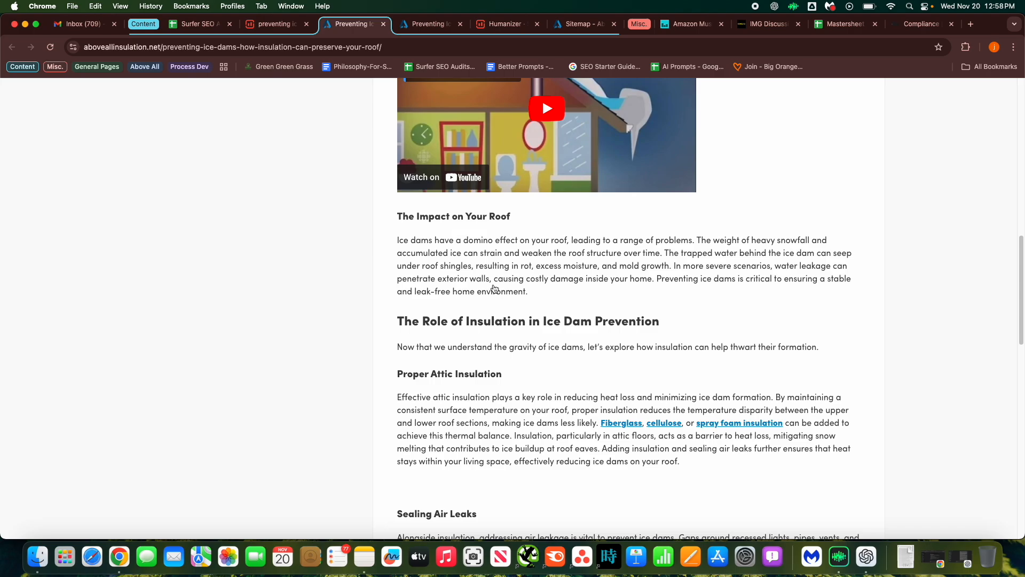
pyautogui.scroll(-8, 494, 284)
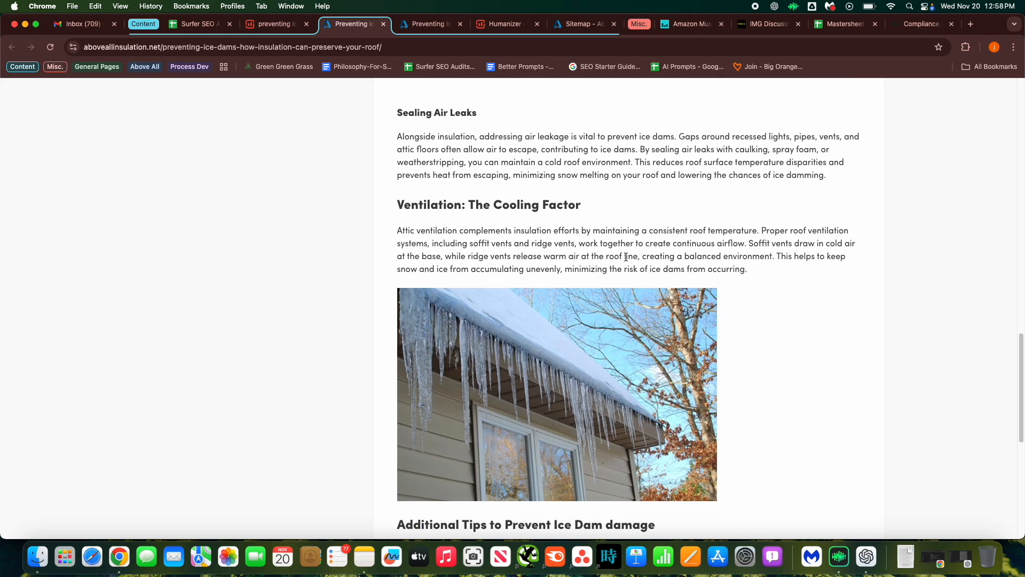
pyautogui.scroll(-7, 618, 255)
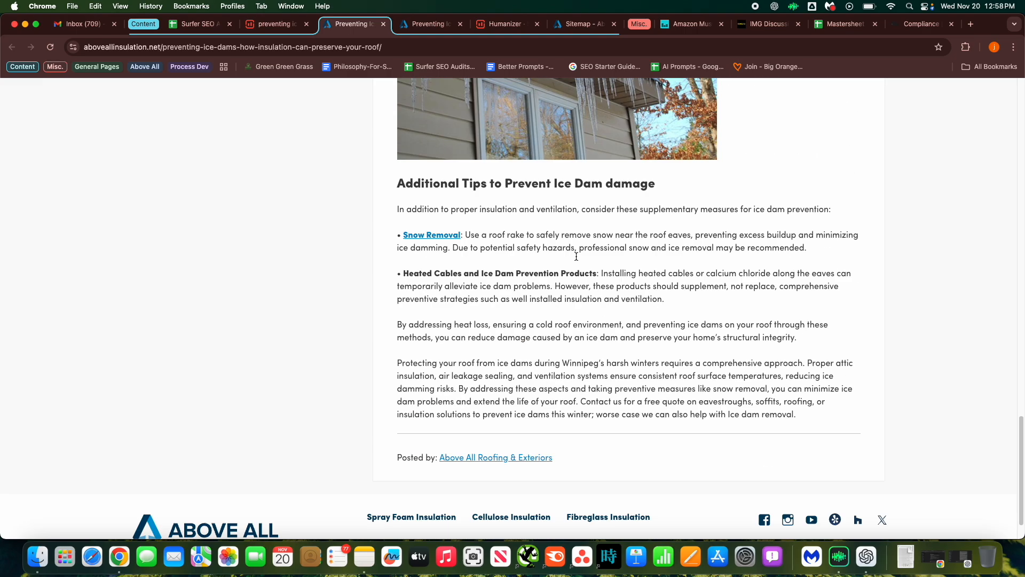
pyautogui.scroll(5, 518, 315)
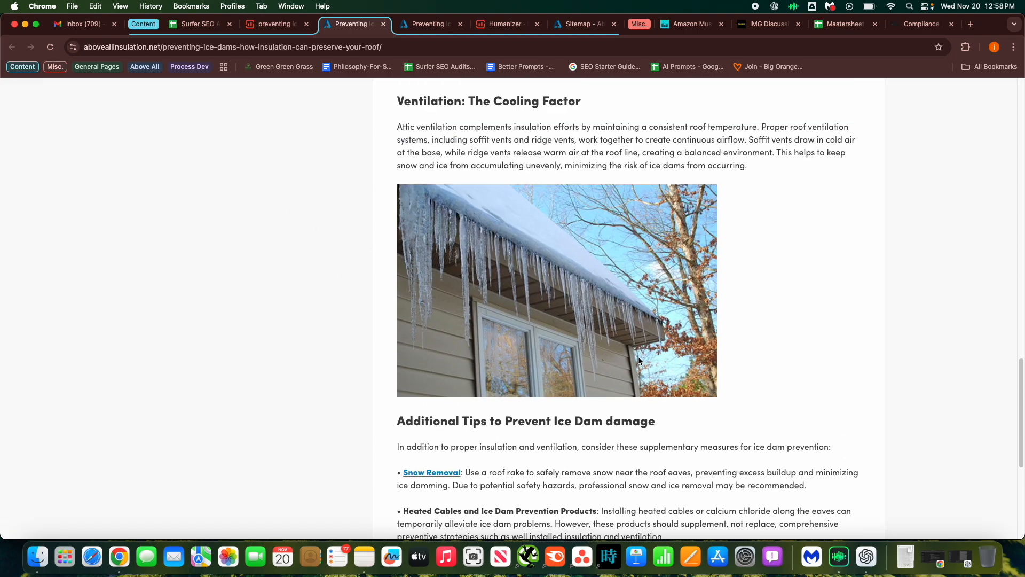
pyautogui.scroll(10, 639, 361)
pyautogui.scroll(1, 678, 339)
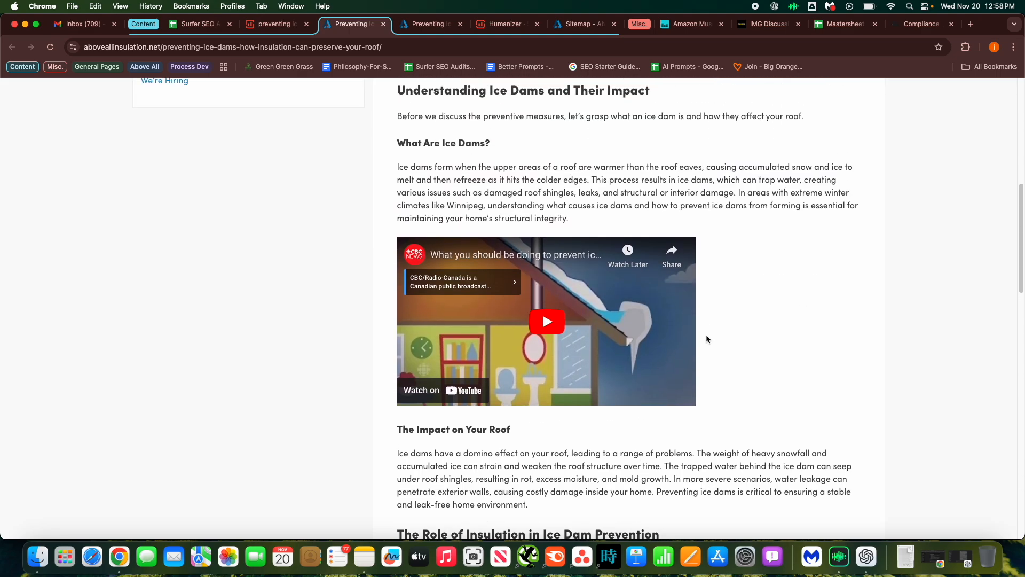
pyautogui.scroll(8, 724, 338)
pyautogui.scroll(-12, 726, 348)
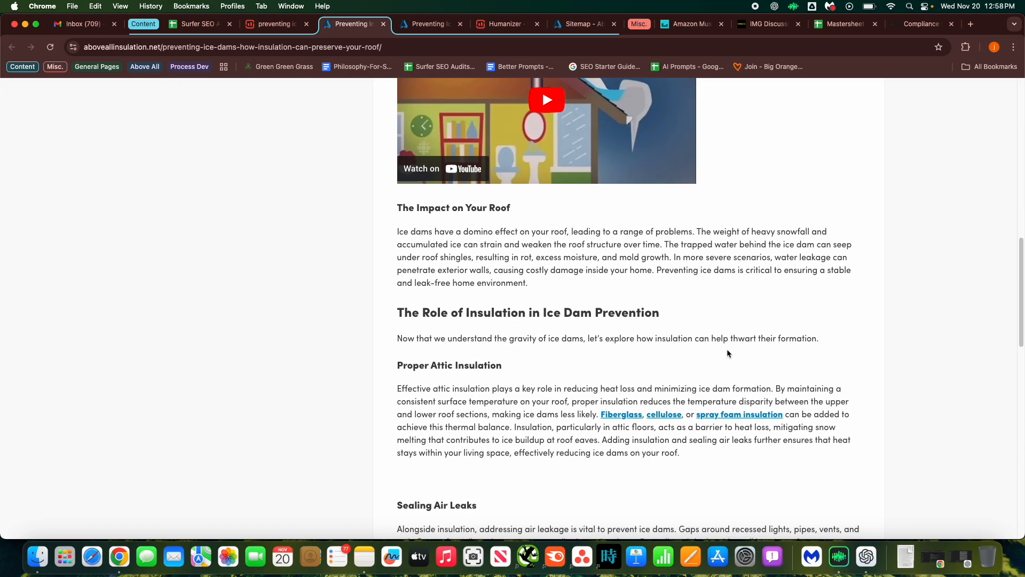
pyautogui.scroll(3, 722, 350)
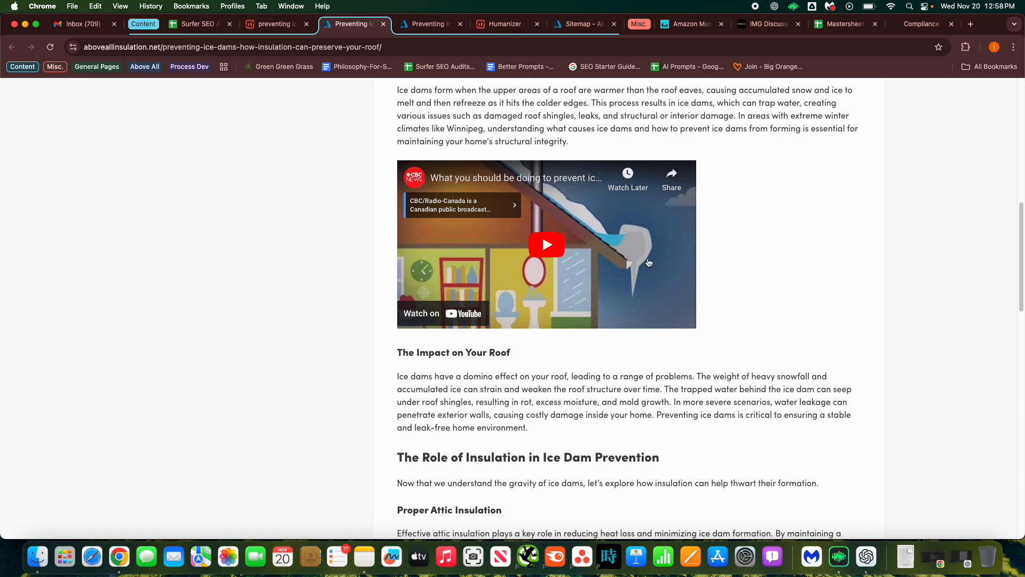
pyautogui.scroll(8, 805, 257)
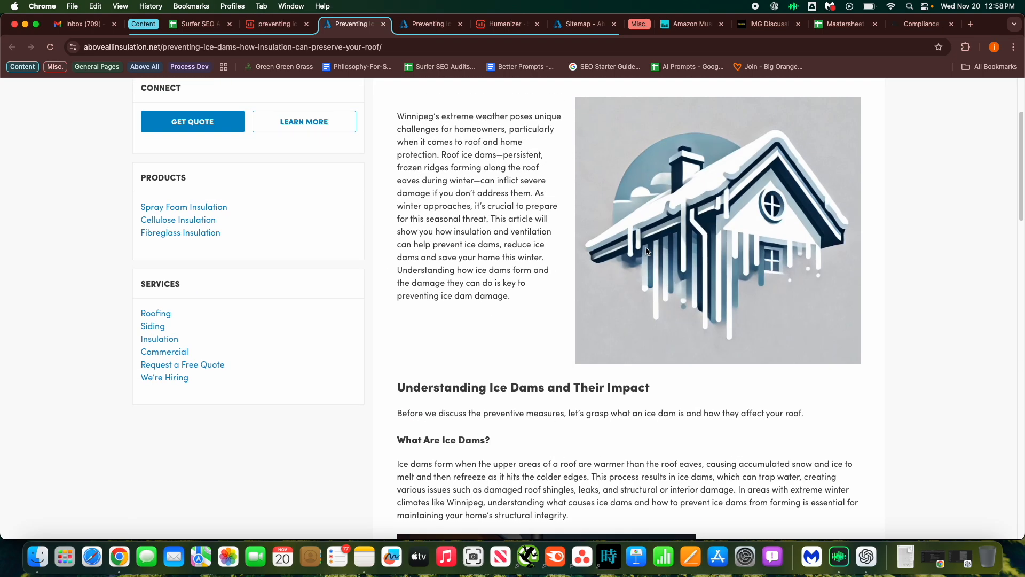
pyautogui.scroll(1, 532, 267)
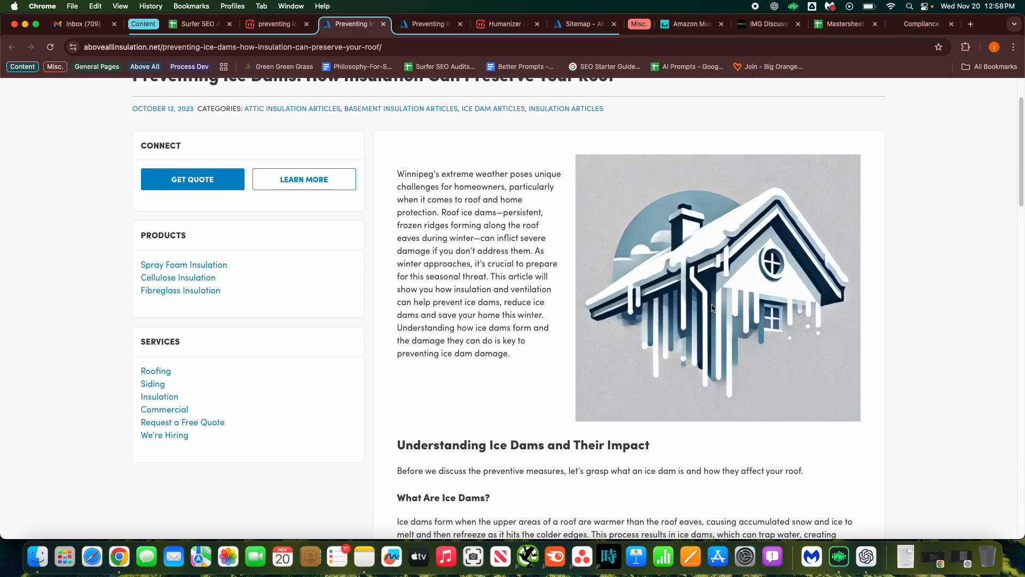
pyautogui.scroll(3, 730, 316)
pyautogui.scroll(-7, 427, 248)
pyautogui.scroll(-6, 428, 249)
pyautogui.scroll(8, 307, 303)
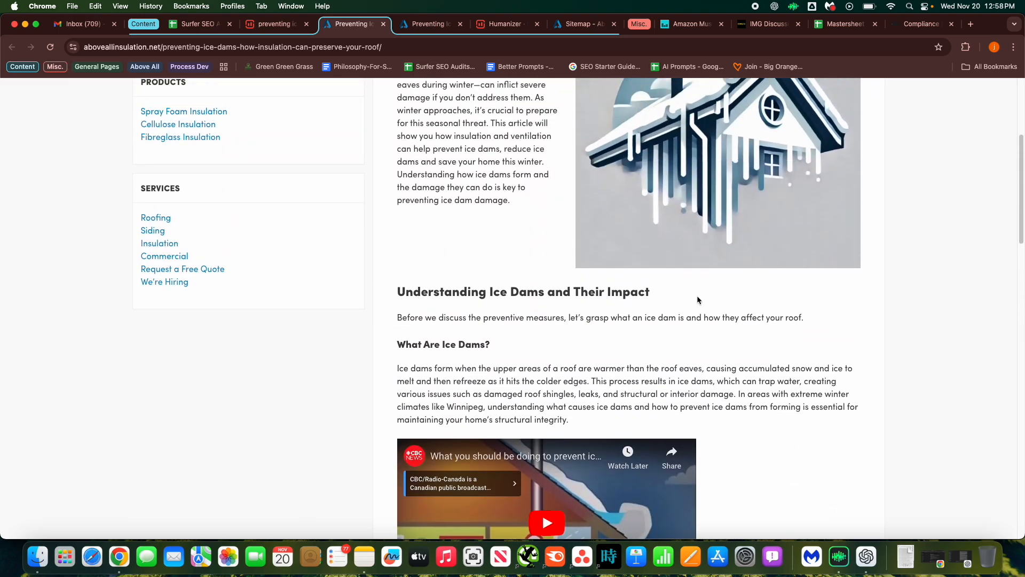
pyautogui.scroll(5, 629, 282)
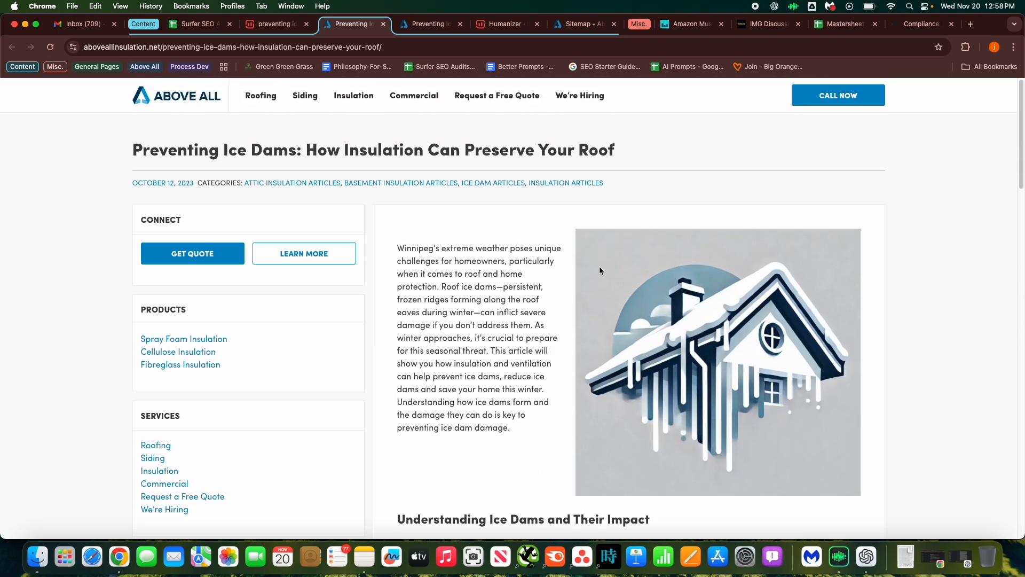
pyautogui.scroll(-13, 534, 335)
pyautogui.scroll(-15, 527, 328)
pyautogui.scroll(15, 528, 326)
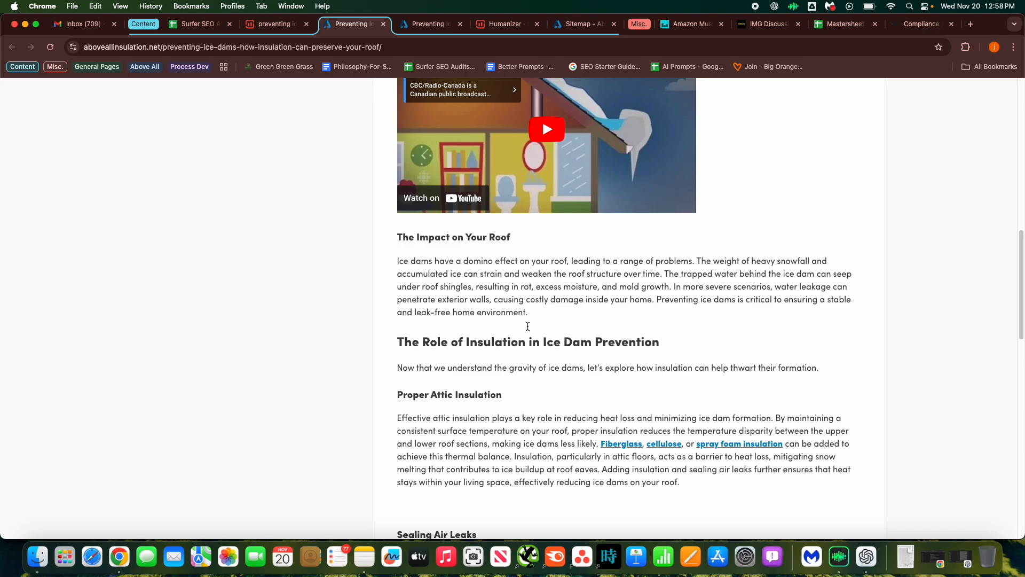
pyautogui.scroll(12, 528, 326)
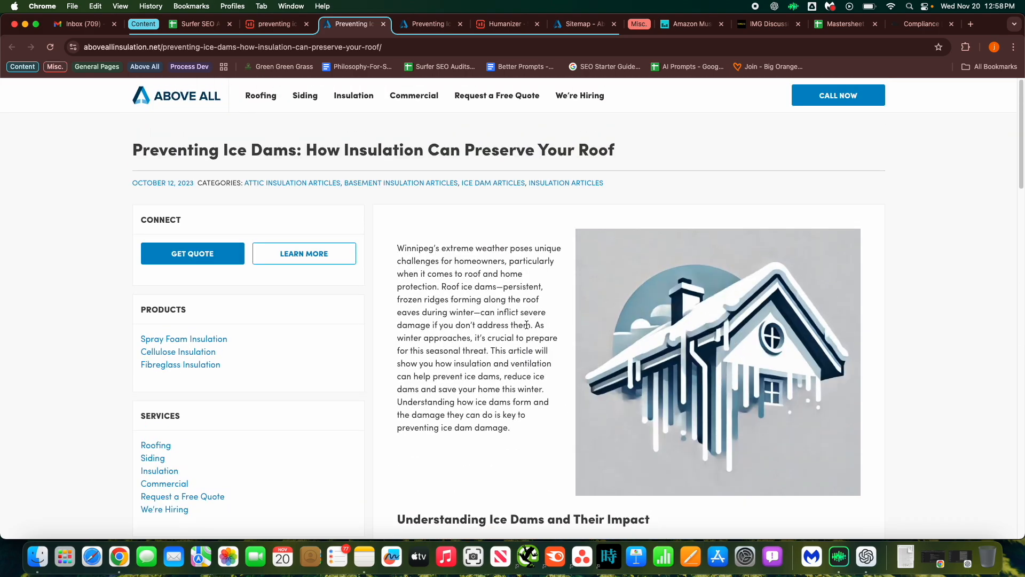